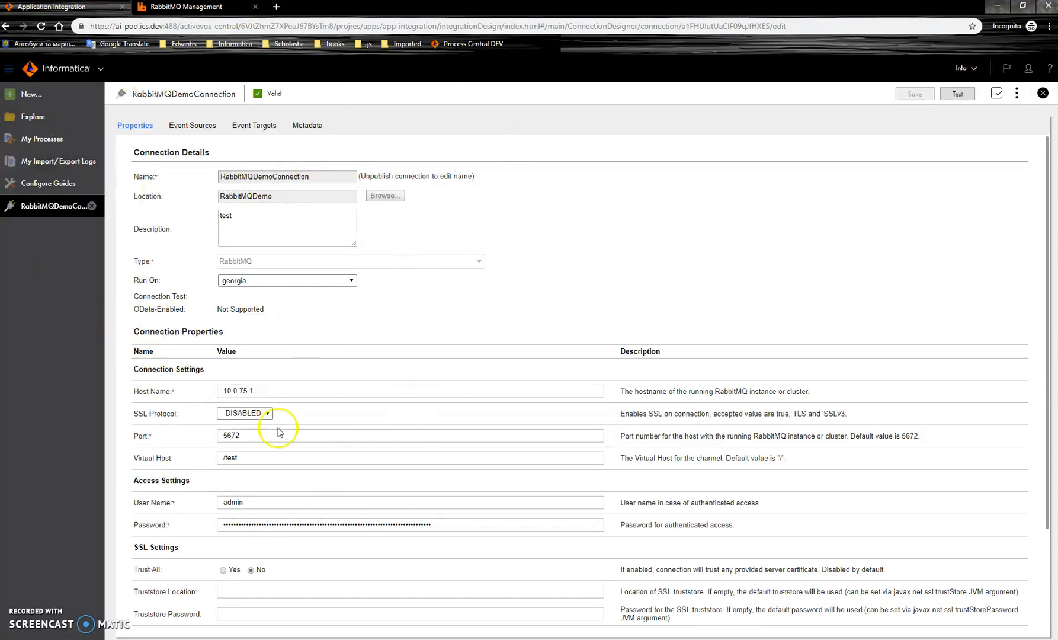
{"action": "scroll", "coordinate": [460, 449], "scroll_direction": "down", "scroll_amount": 3}
{"action": "scroll", "coordinate": [372, 381], "scroll_direction": "up", "scroll_amount": 2}
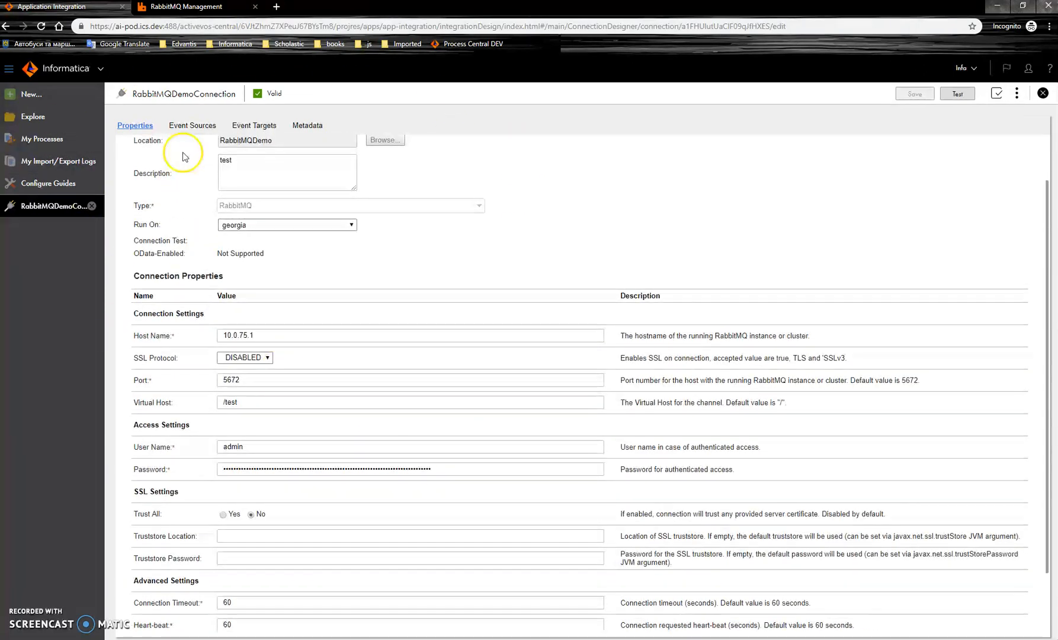
Review the connection's port number and keep the SSL protocol set to DISABLED
{"action": "left_click", "coordinate": [192, 125]}
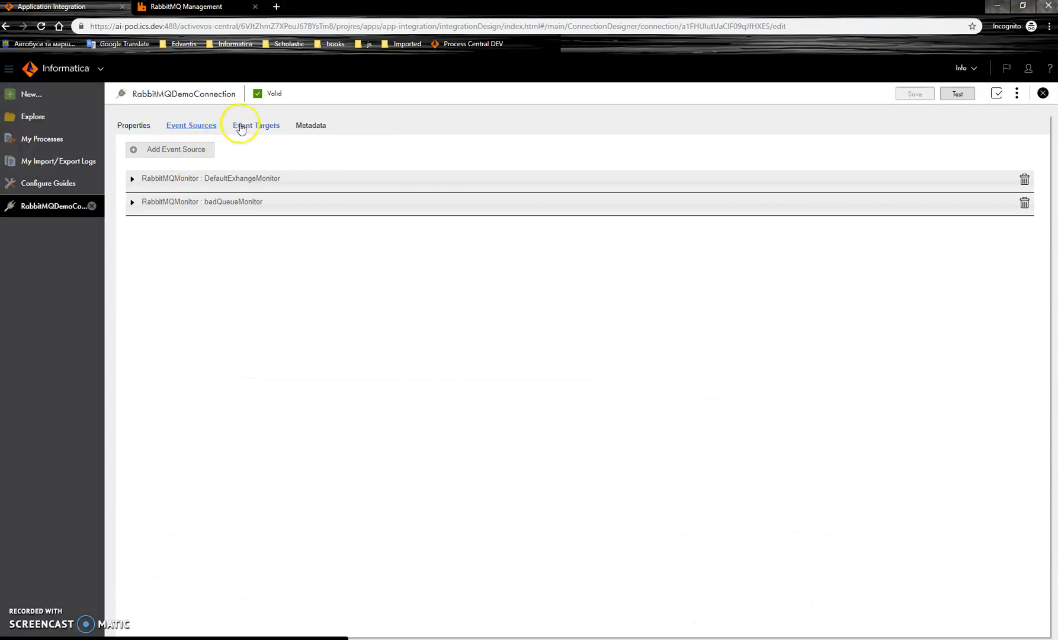
{"action": "left_click", "coordinate": [124, 125]}
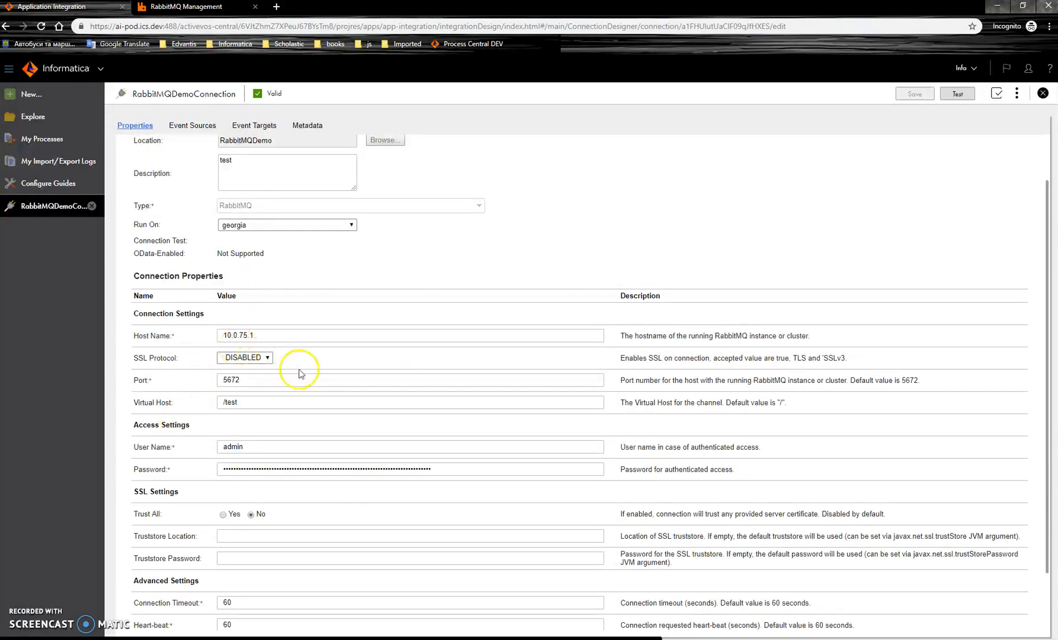
{"action": "scroll", "coordinate": [300, 374], "scroll_direction": "down", "scroll_amount": 2}
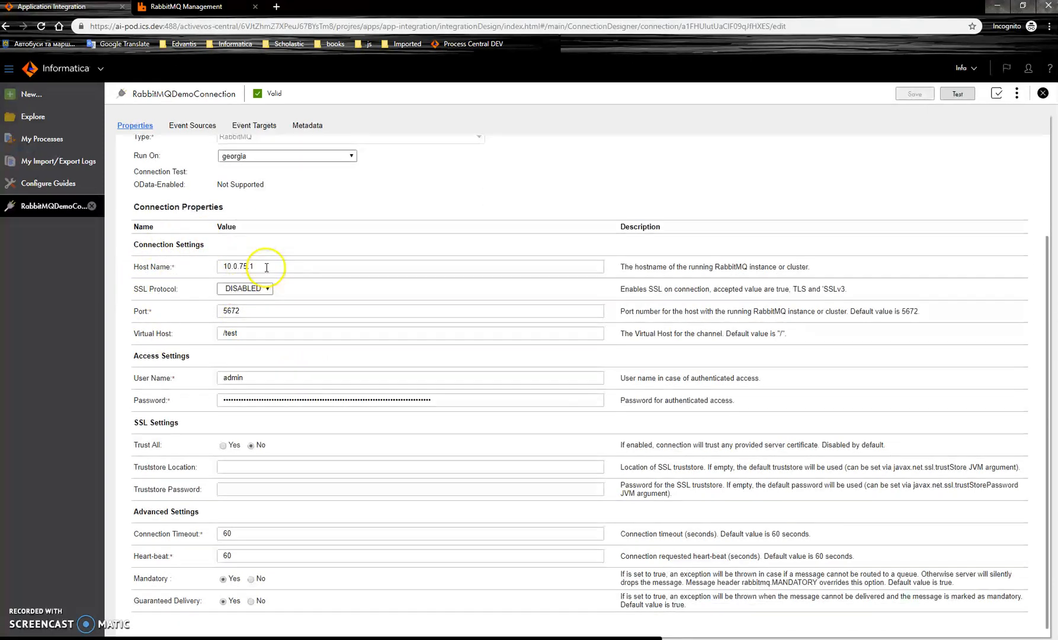
{"action": "left_click", "coordinate": [283, 312]}
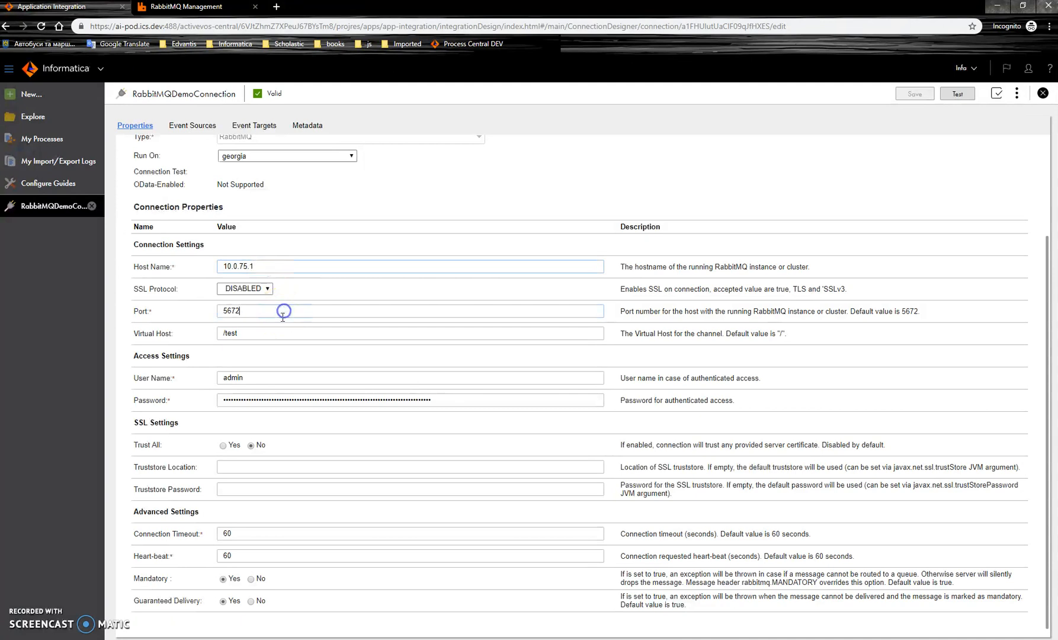
{"action": "left_click", "coordinate": [263, 287]}
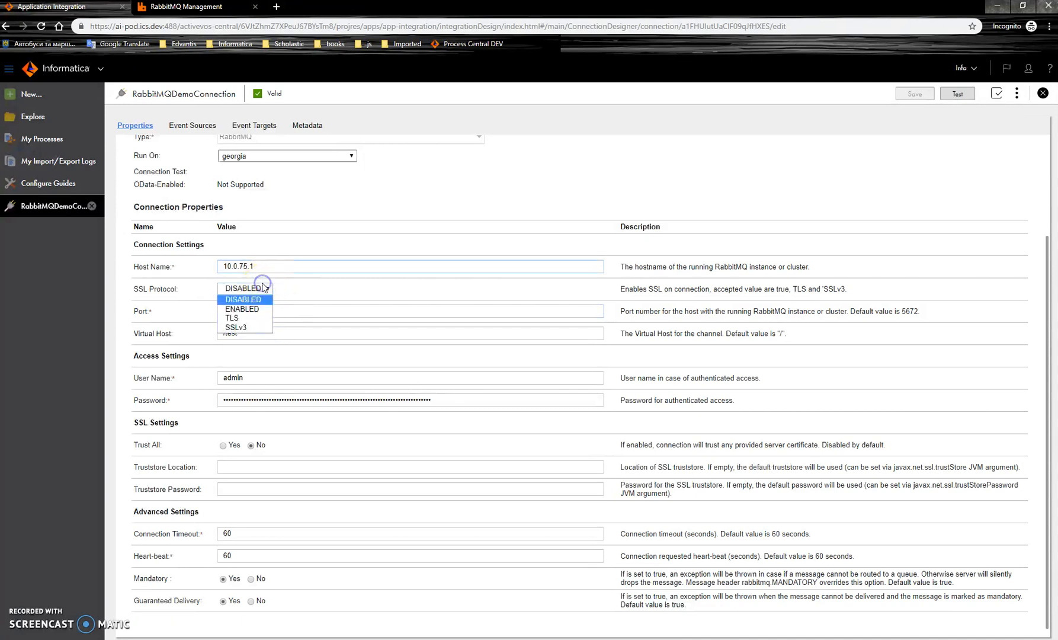
{"action": "left_click", "coordinate": [272, 354]}
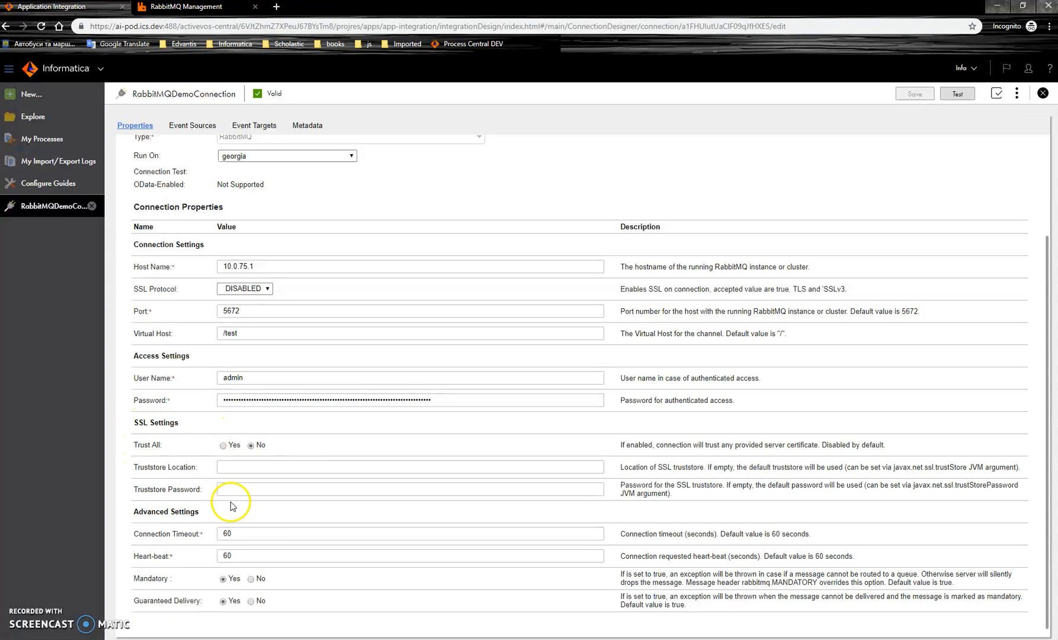
{"action": "left_click", "coordinate": [263, 289]}
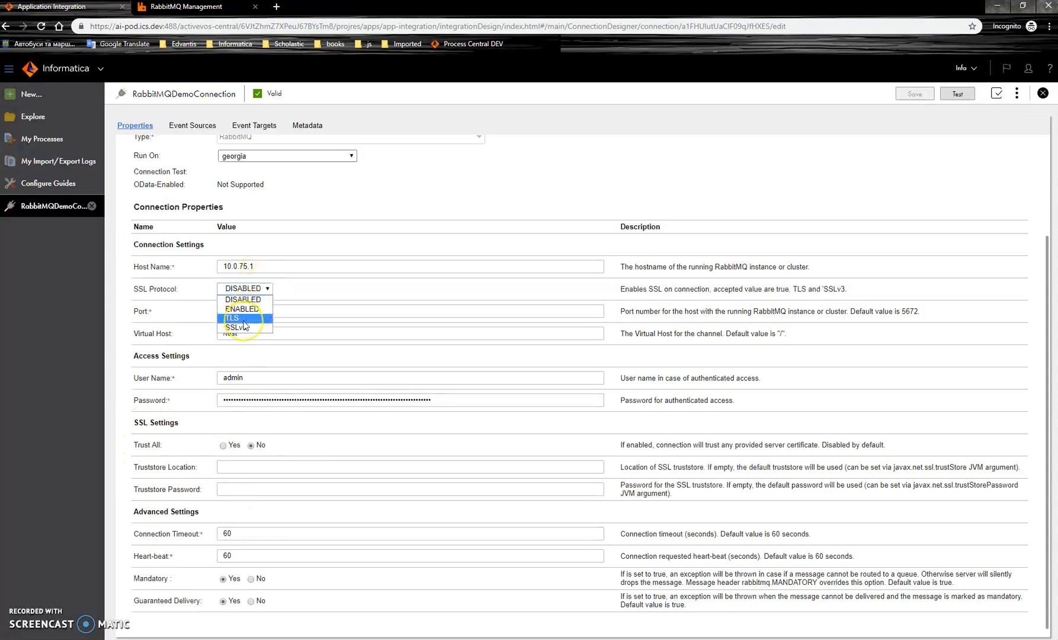
{"action": "left_click", "coordinate": [284, 347]}
Point out the truststore location and the javax.net.ssl.trustStore and trustStorePassword JVM arguments
{"action": "left_click", "coordinate": [238, 469]}
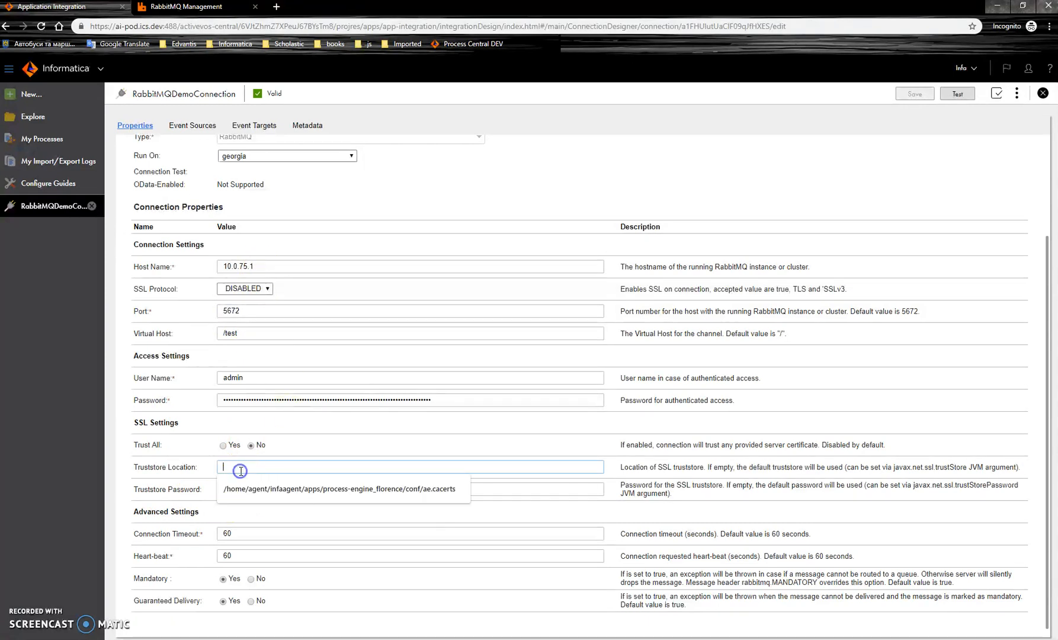
{"action": "left_click", "coordinate": [188, 483]}
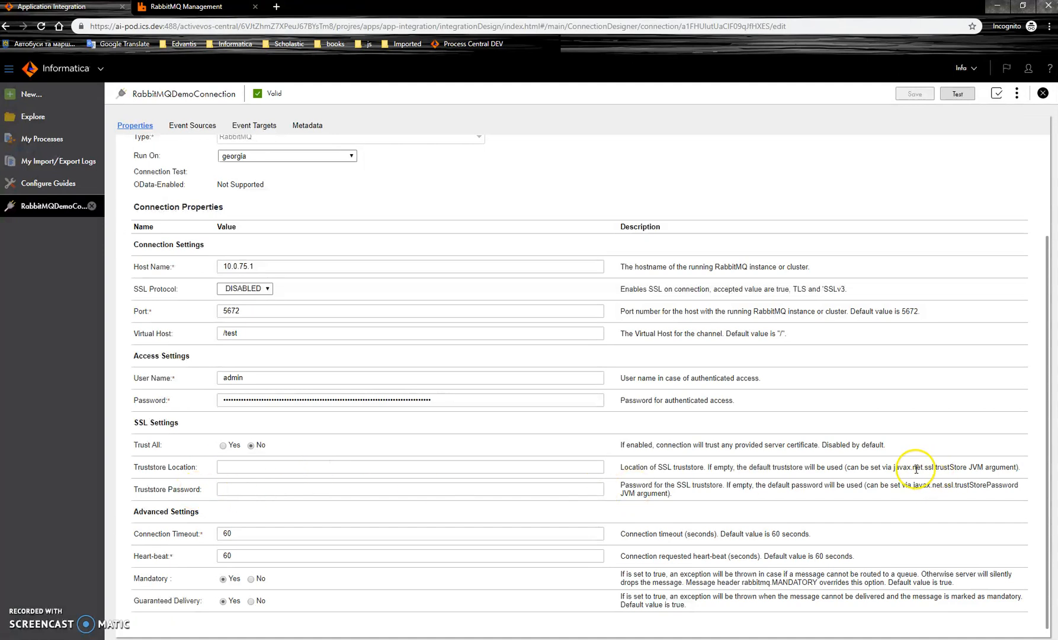
{"action": "left_click_drag", "start_coordinate": [894, 467], "coordinate": [967, 465]}
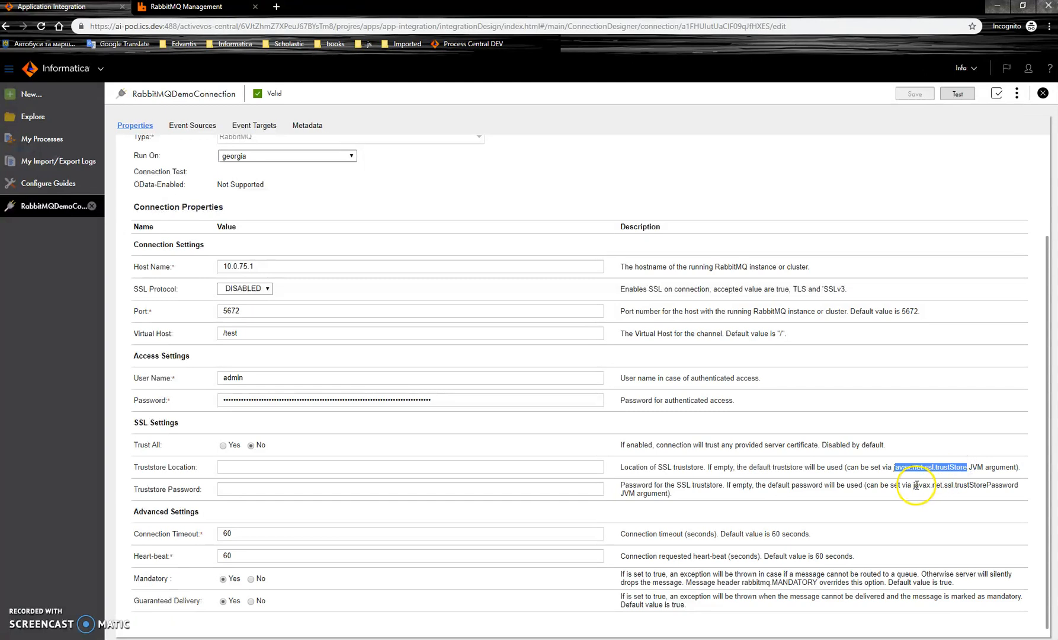
{"action": "left_click_drag", "start_coordinate": [938, 486], "coordinate": [1019, 486]}
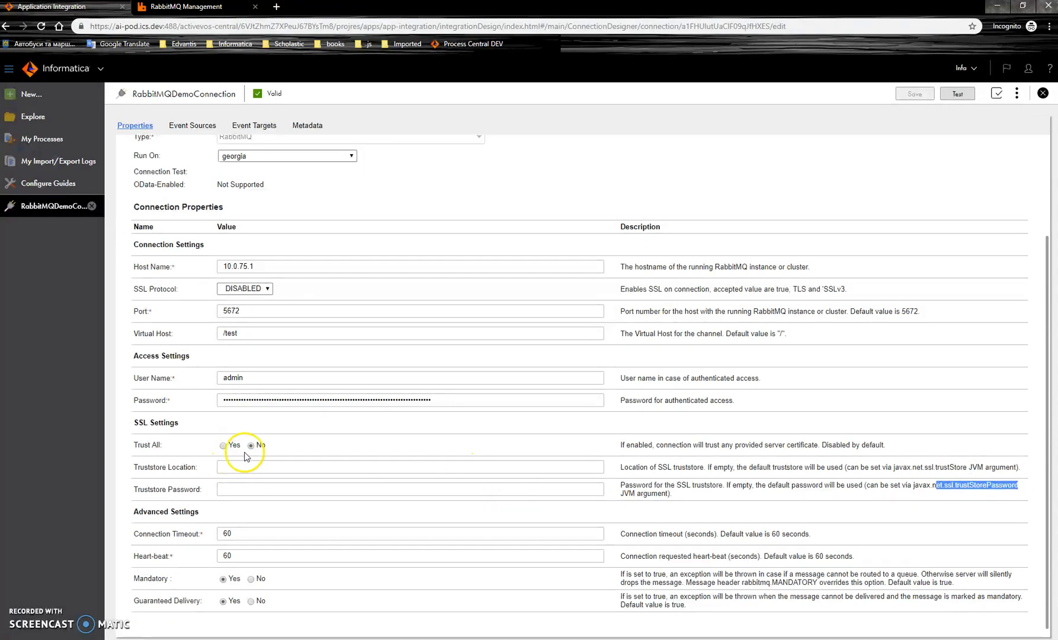
{"action": "left_click", "coordinate": [279, 451]}
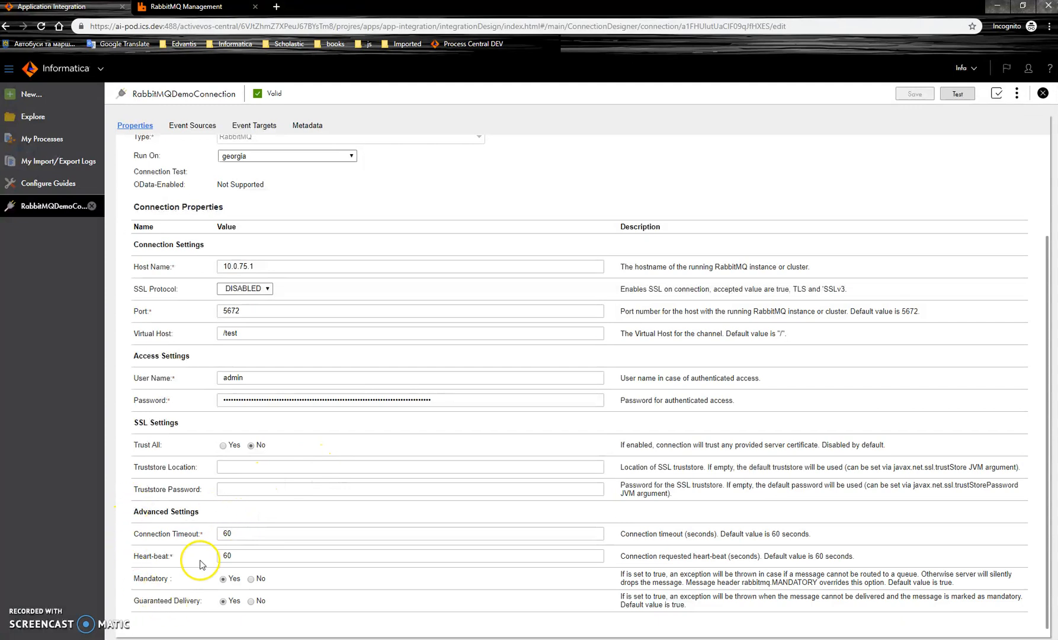
Review the Connection Timeout and Heart-beat values and the Mandatory and Guaranteed Delivery settings
{"action": "double_click", "coordinate": [227, 534]}
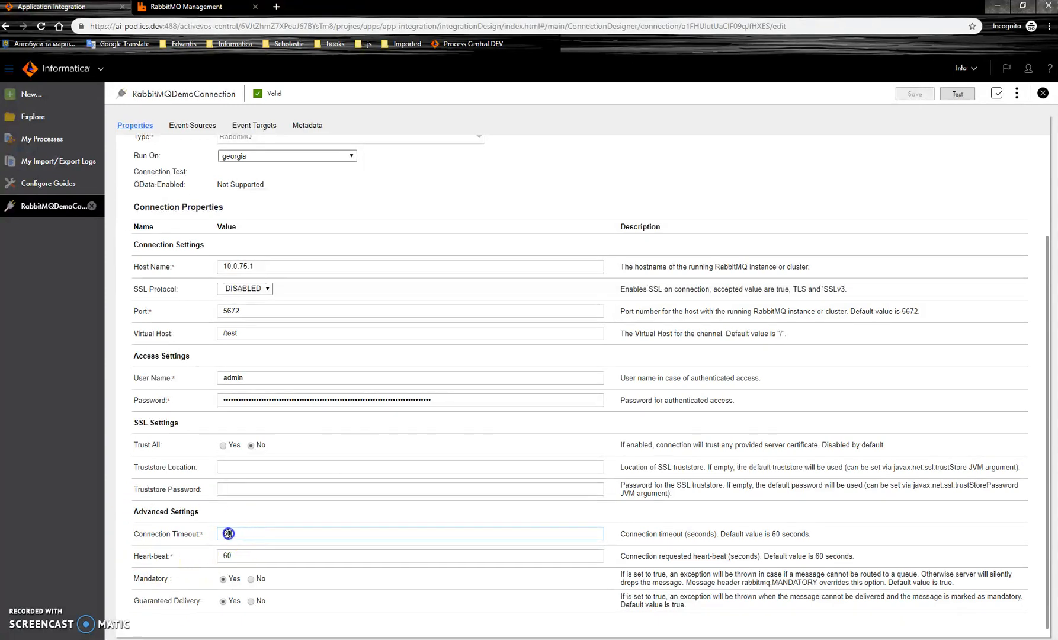
{"action": "key", "text": "Tab"}
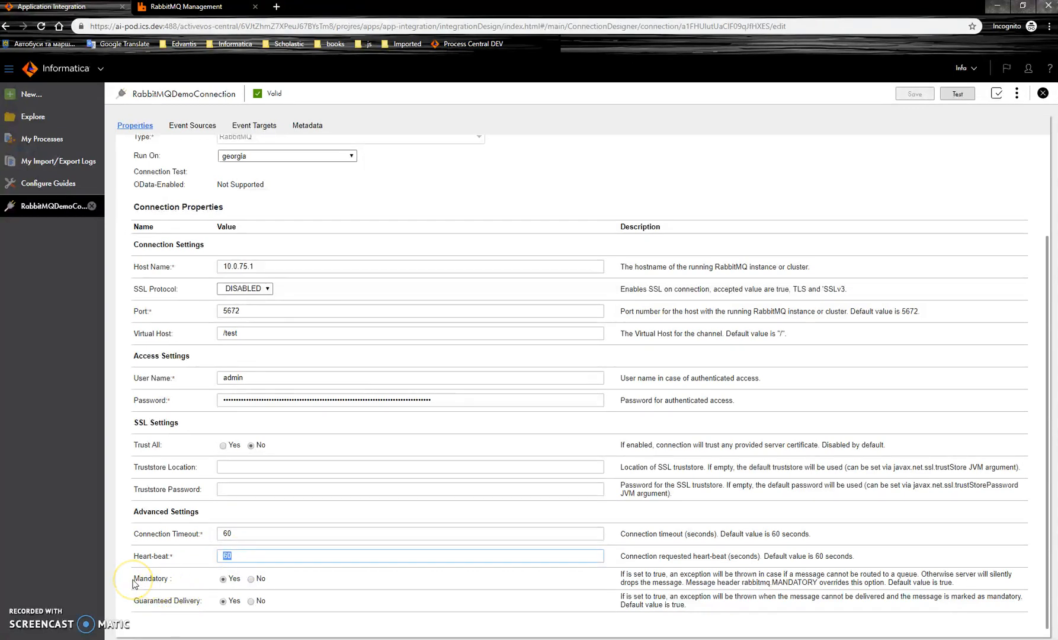
{"action": "left_click_drag", "start_coordinate": [134, 582], "coordinate": [273, 597]}
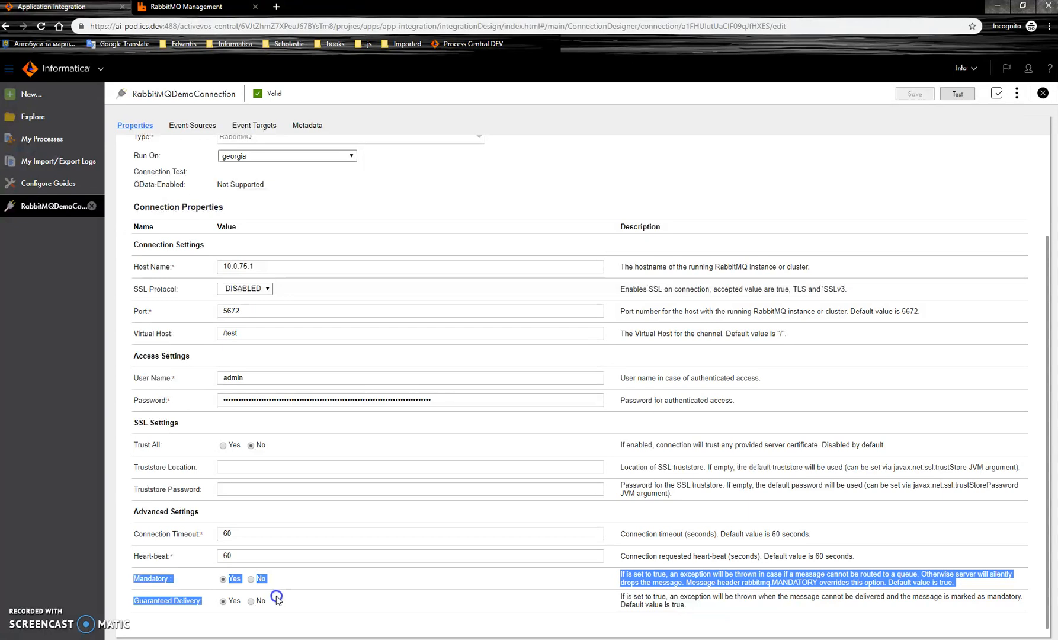
{"action": "left_click", "coordinate": [222, 592]}
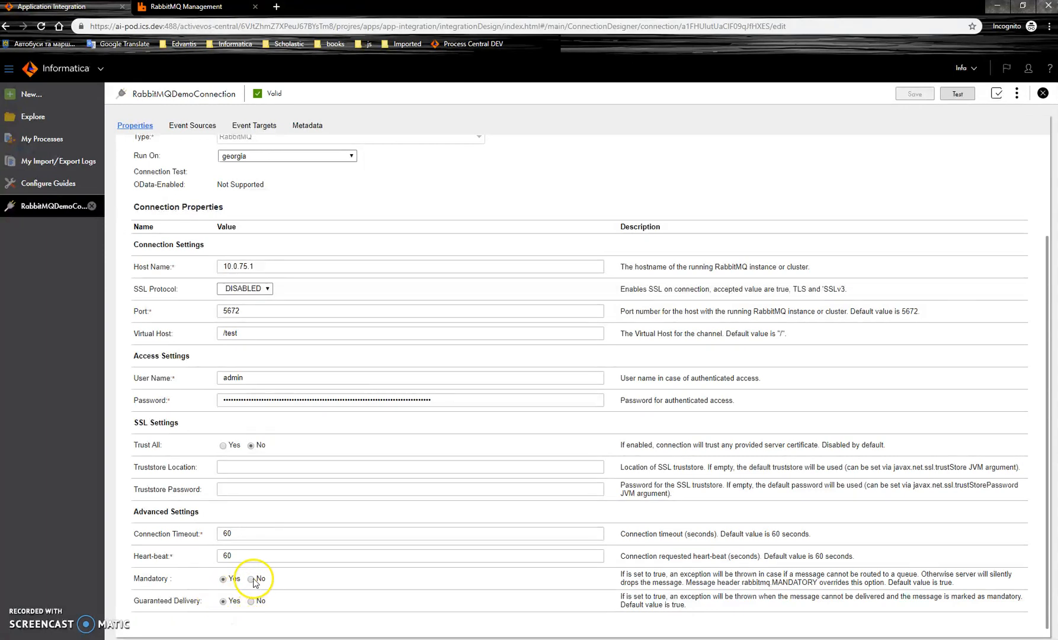
Switch Mandatory and Guaranteed Delivery to No and back to Yes, leaving both enabled
{"action": "left_click", "coordinate": [252, 579]}
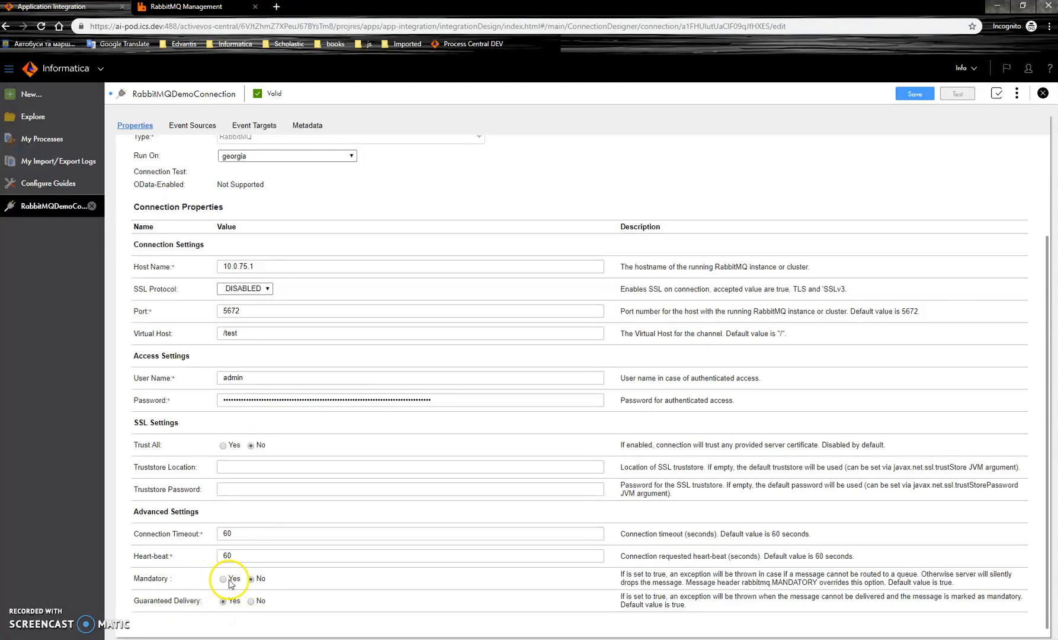
{"action": "left_click", "coordinate": [251, 607]}
{"action": "left_click", "coordinate": [222, 579]}
{"action": "left_click", "coordinate": [223, 601]}
{"action": "double_click", "coordinate": [148, 578]}
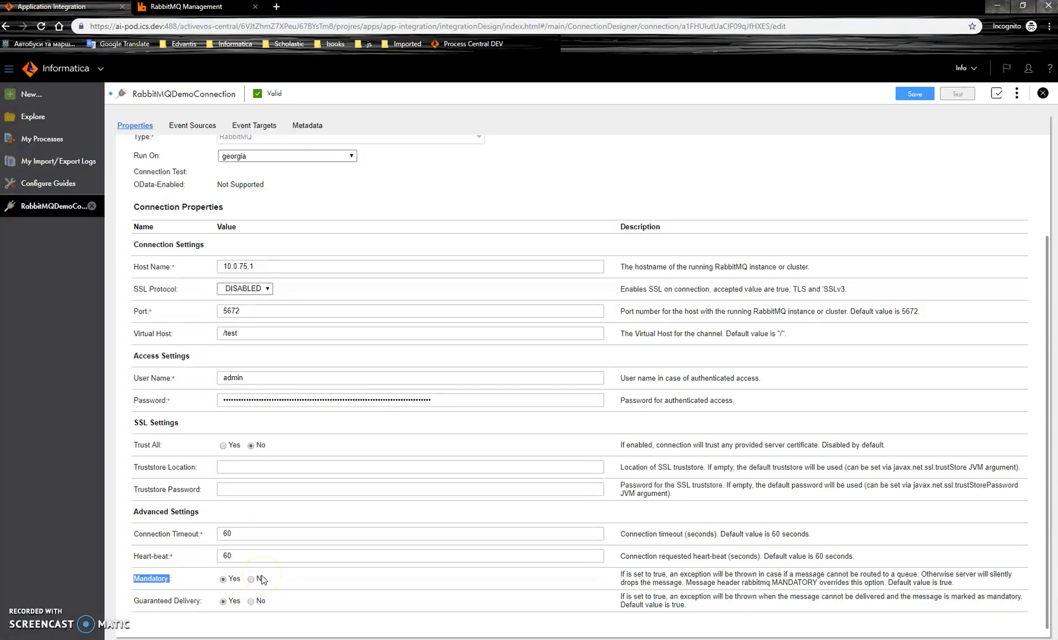
{"action": "left_click", "coordinate": [188, 125]}
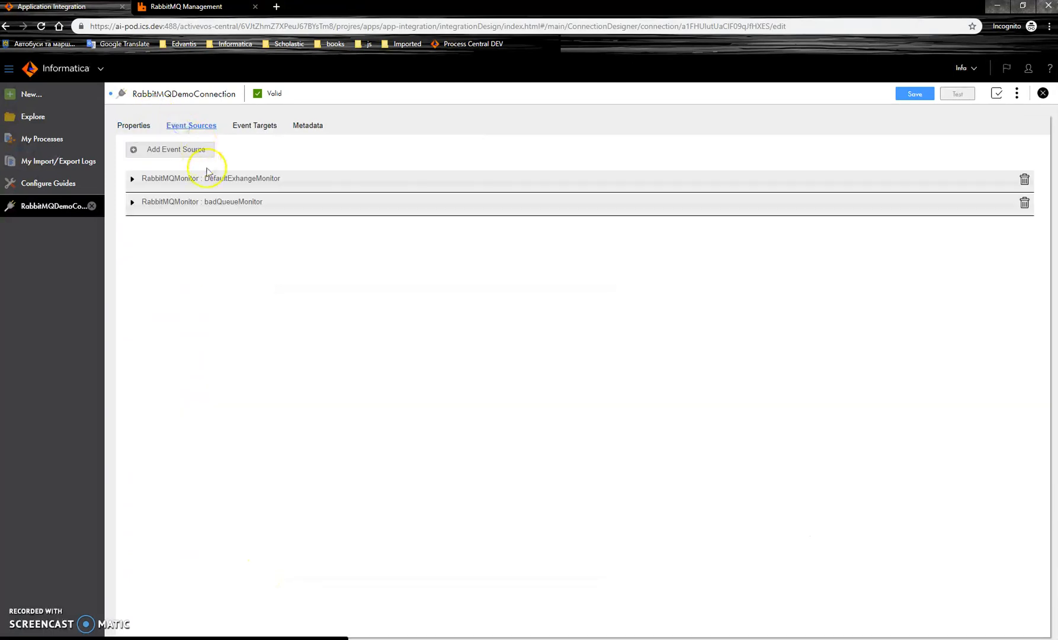
{"action": "left_click", "coordinate": [213, 179]}
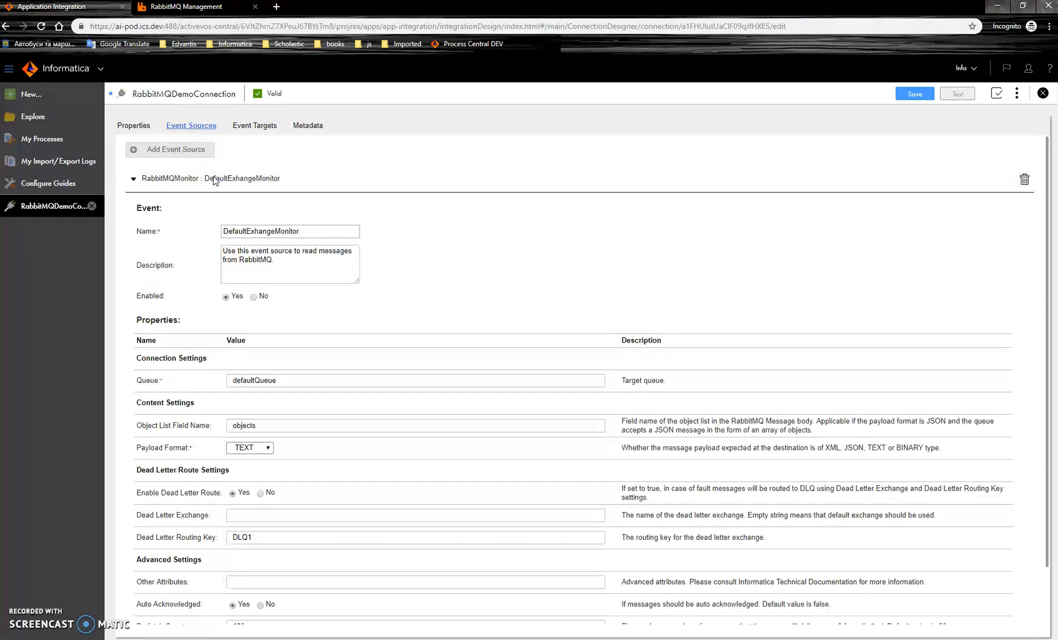
{"action": "scroll", "coordinate": [362, 366], "scroll_direction": "down", "scroll_amount": 1}
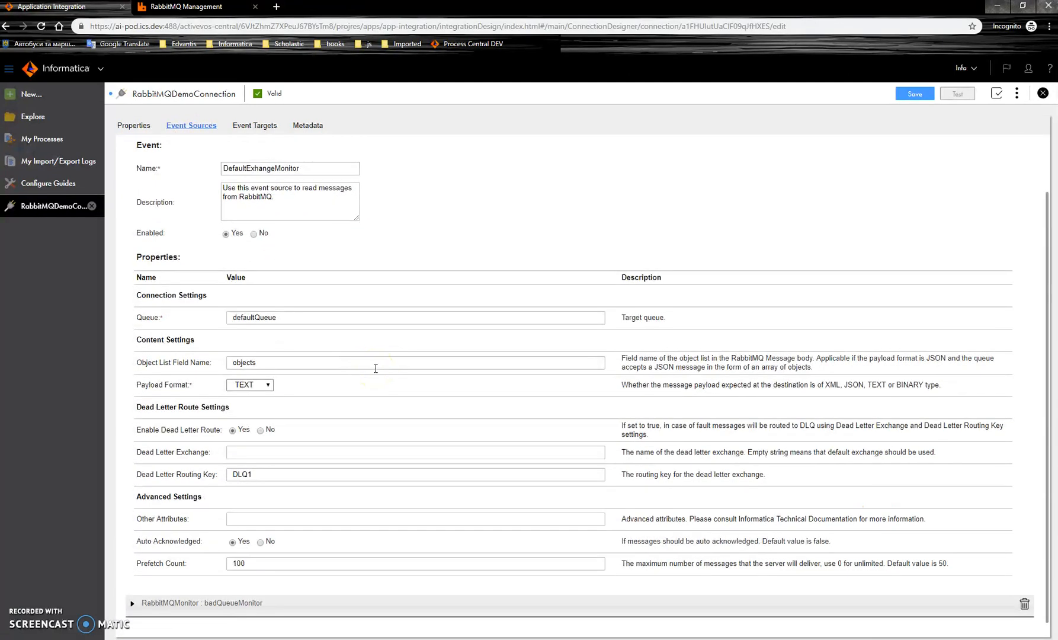
{"action": "double_click", "coordinate": [248, 318]}
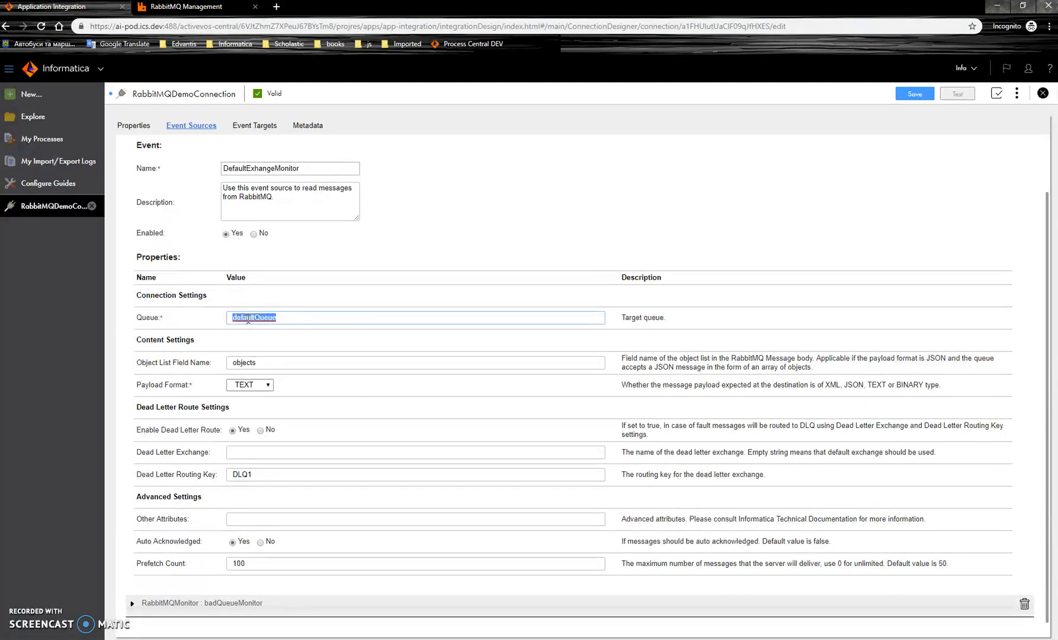
{"action": "left_click", "coordinate": [252, 328]}
{"action": "left_click", "coordinate": [255, 330]}
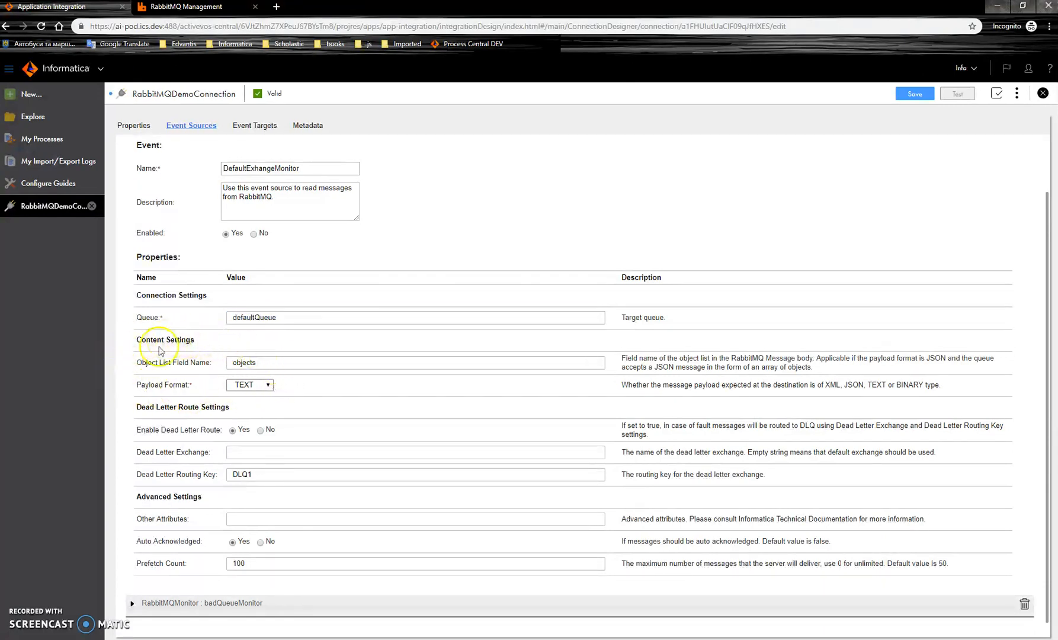
{"action": "double_click", "coordinate": [243, 362]}
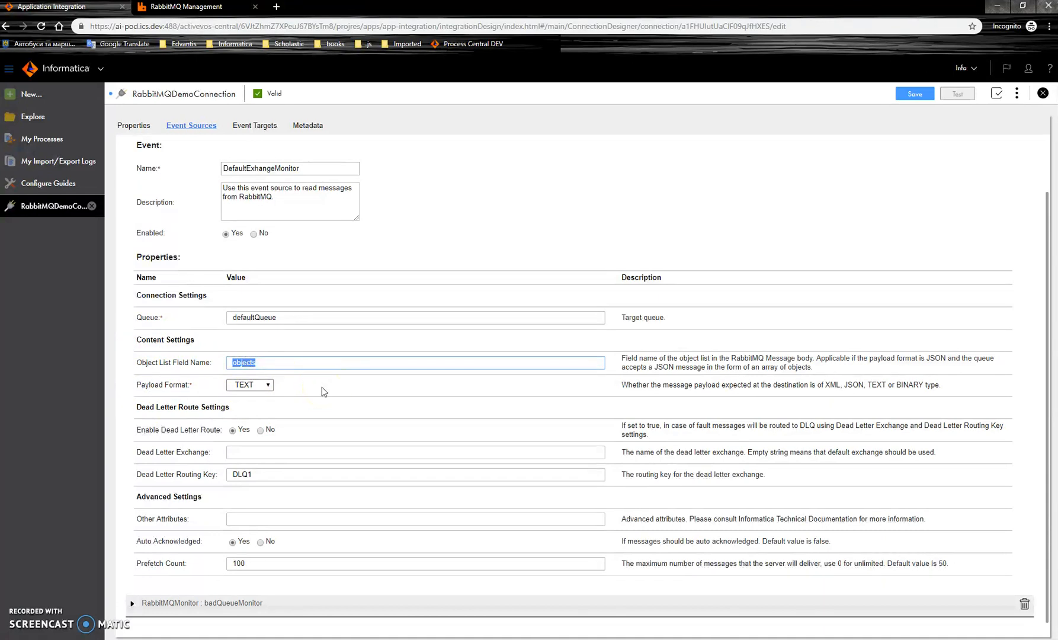
{"action": "left_click", "coordinate": [266, 386]}
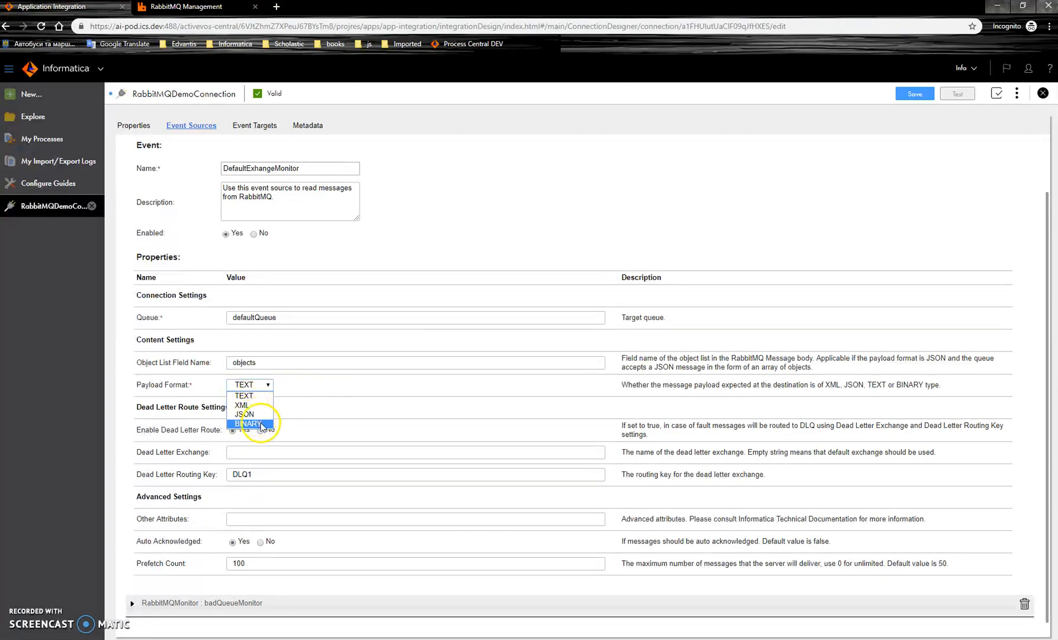
{"action": "left_click", "coordinate": [317, 427]}
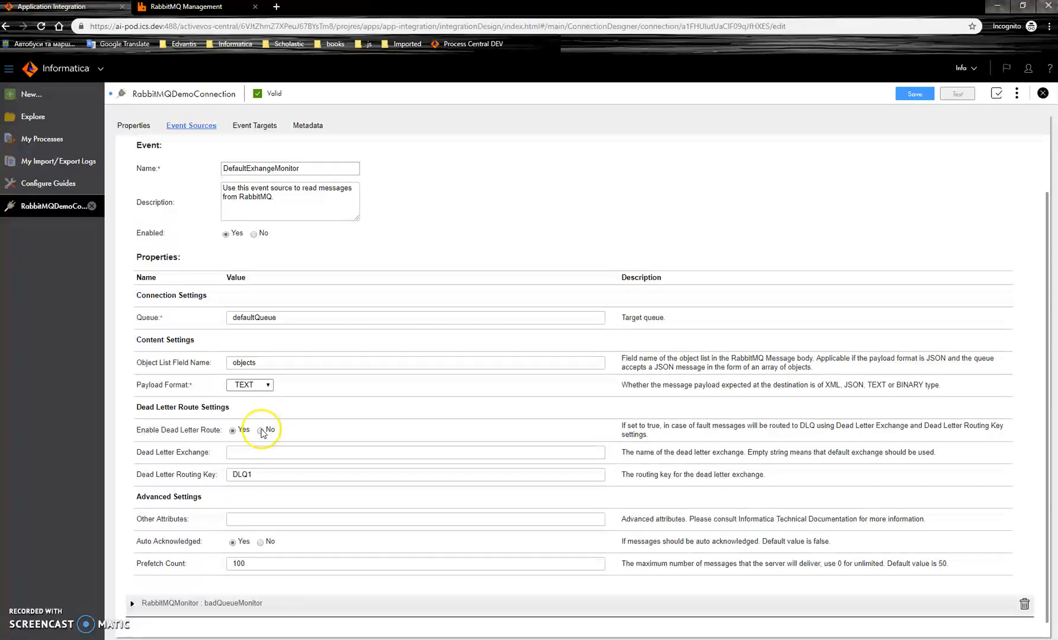
{"action": "left_click", "coordinate": [237, 451]}
{"action": "double_click", "coordinate": [242, 474]}
{"action": "left_click", "coordinate": [256, 451]}
{"action": "left_click", "coordinate": [168, 12]}
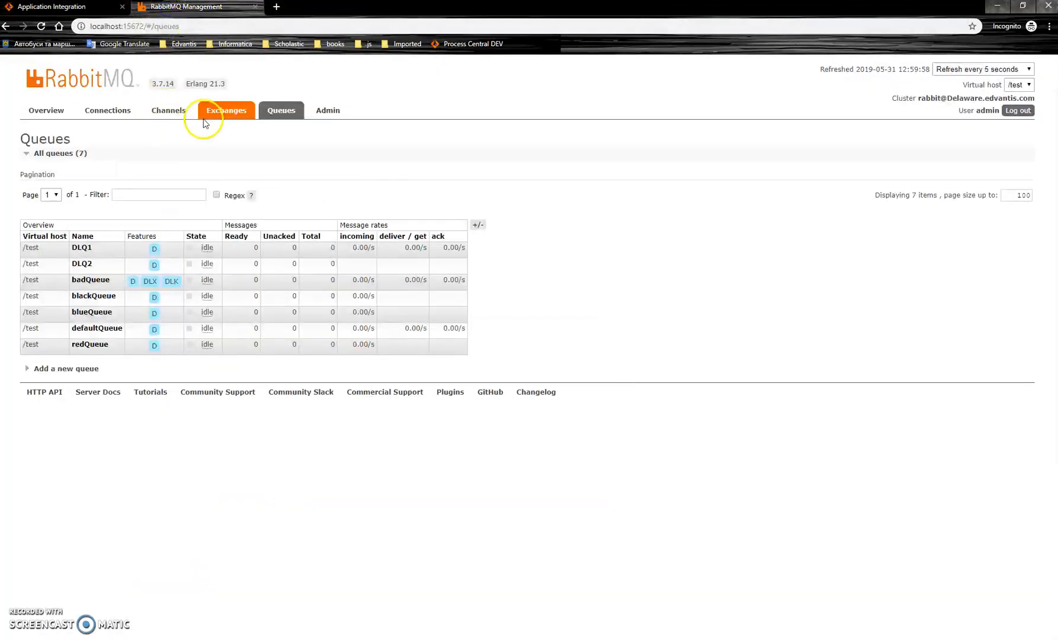
{"action": "left_click", "coordinate": [221, 111]}
{"action": "left_click", "coordinate": [103, 8]}
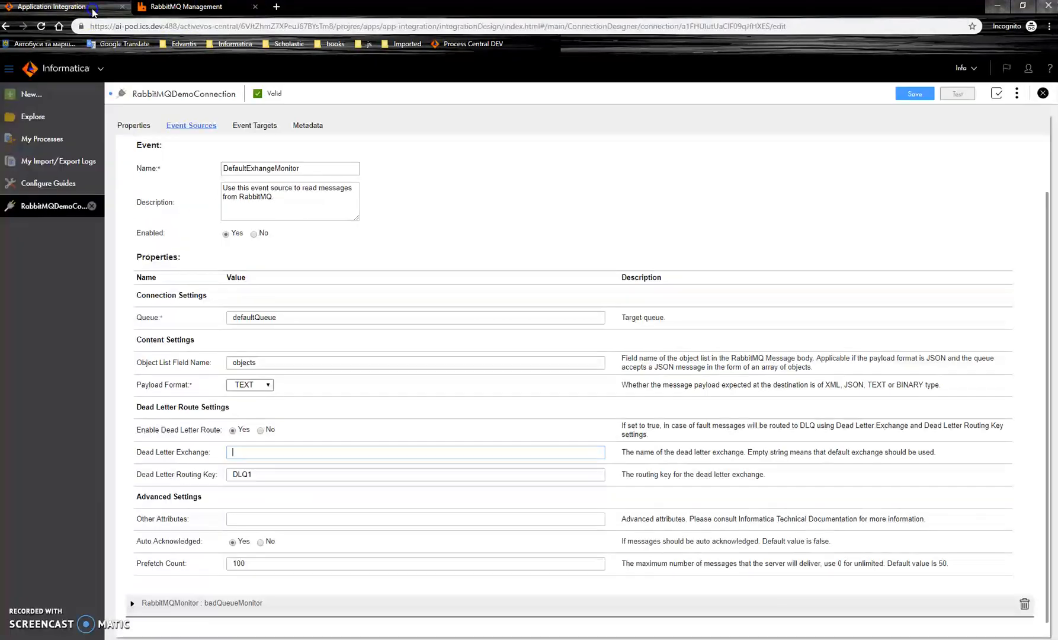
{"action": "double_click", "coordinate": [242, 474]}
Review DefaultExhangeMonitor's empty other attributes, prefetch count of 100 and Auto Acknowledged setting
{"action": "left_click", "coordinate": [272, 519]}
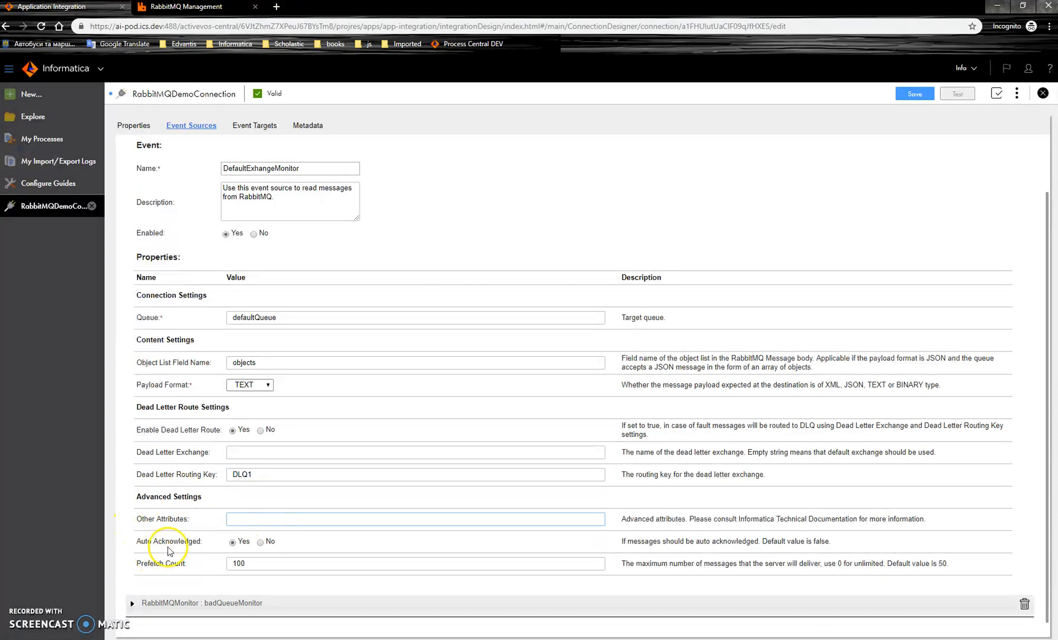
{"action": "left_click", "coordinate": [240, 519]}
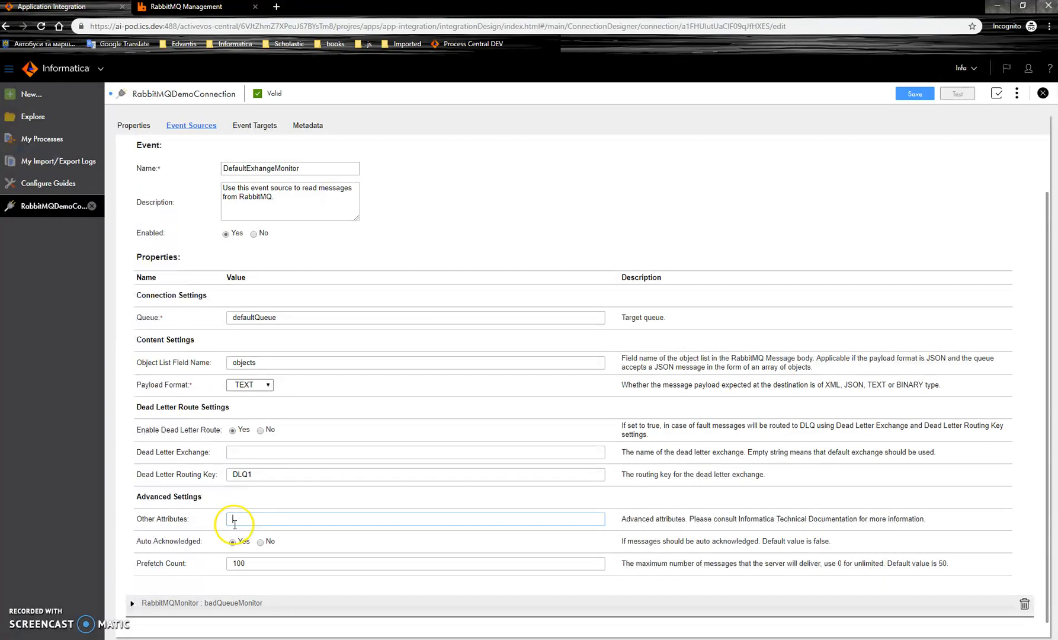
{"action": "left_click", "coordinate": [234, 564]}
{"action": "left_click", "coordinate": [280, 566]}
{"action": "double_click", "coordinate": [239, 565]}
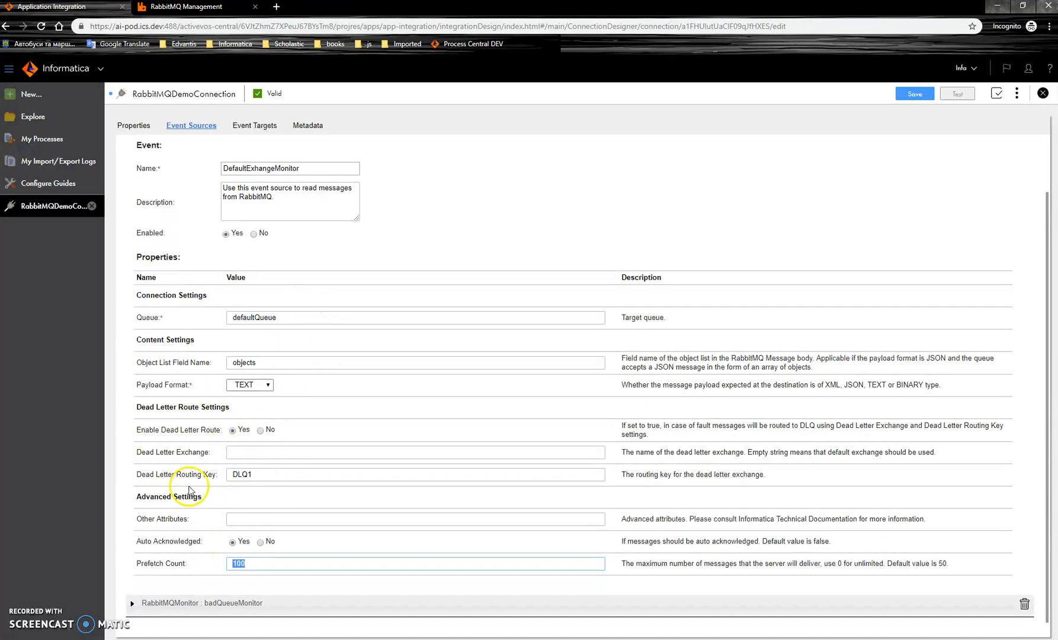
{"action": "double_click", "coordinate": [175, 541]}
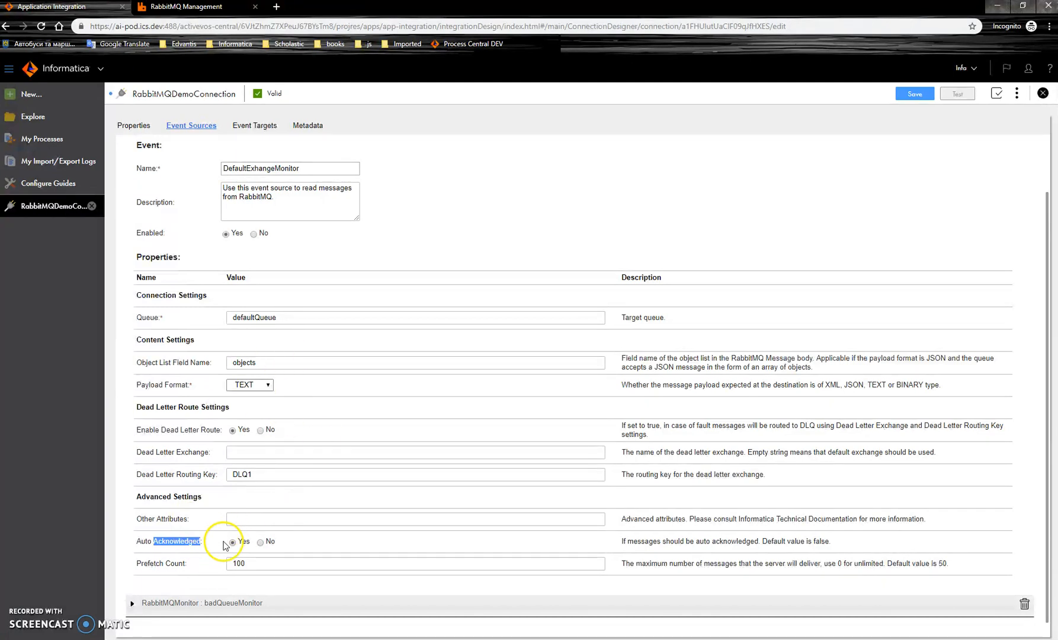
Expand the DefaultExhangeWriter target and review its empty exchange name and defaultQueue routing key
{"action": "left_click", "coordinate": [264, 125]}
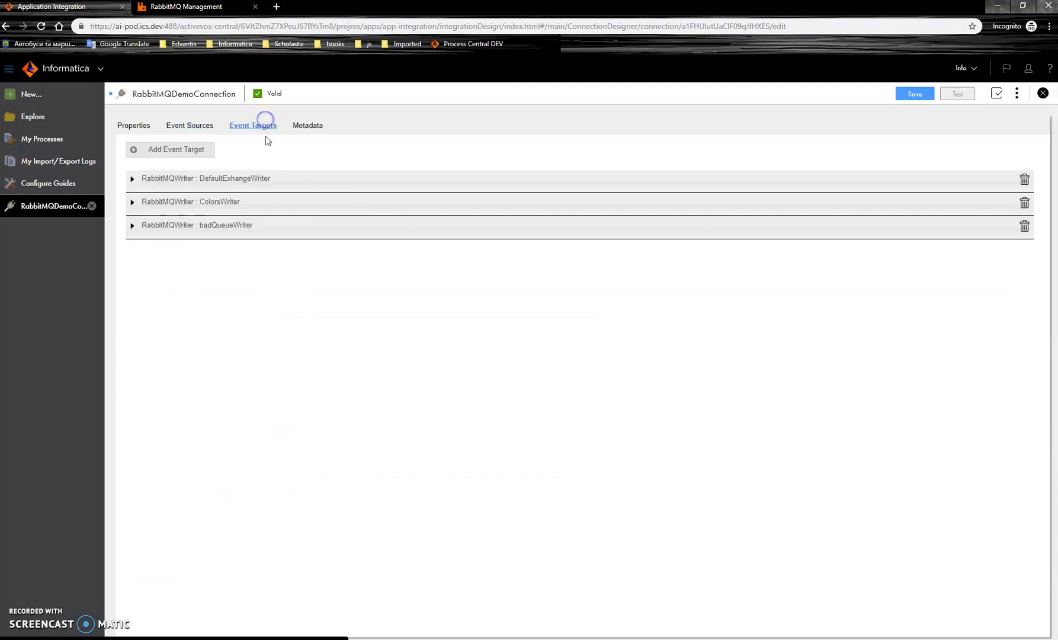
{"action": "left_click", "coordinate": [234, 178]}
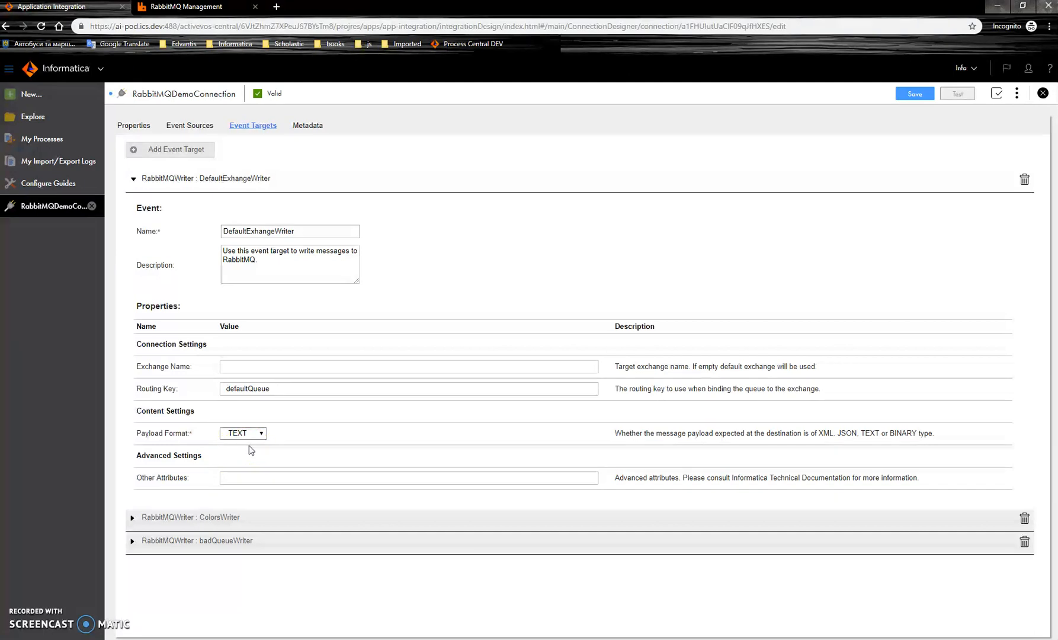
{"action": "left_click", "coordinate": [256, 368]}
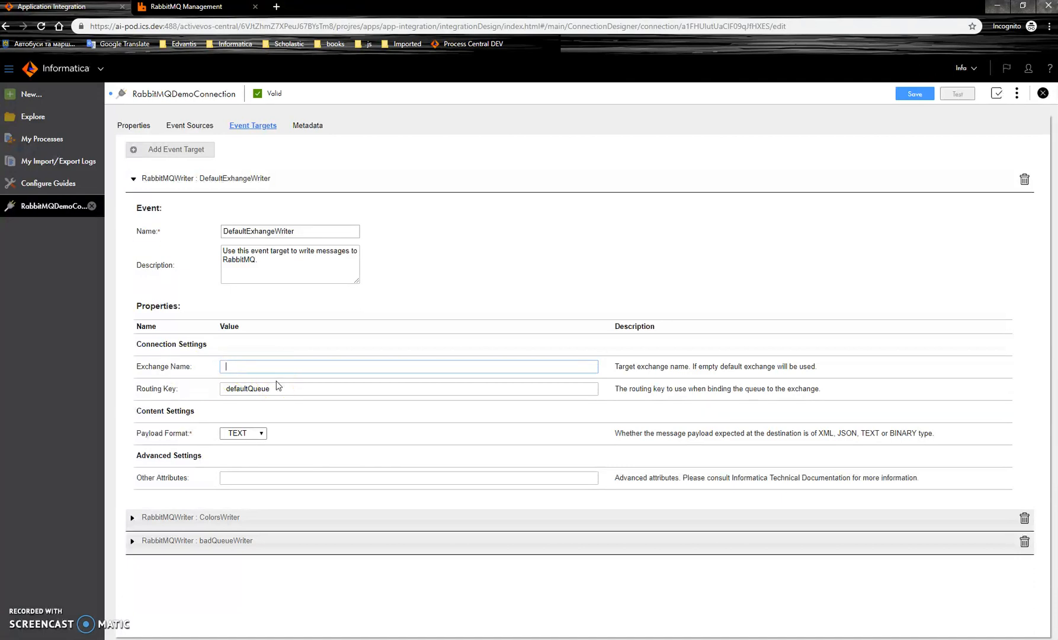
{"action": "double_click", "coordinate": [278, 386]}
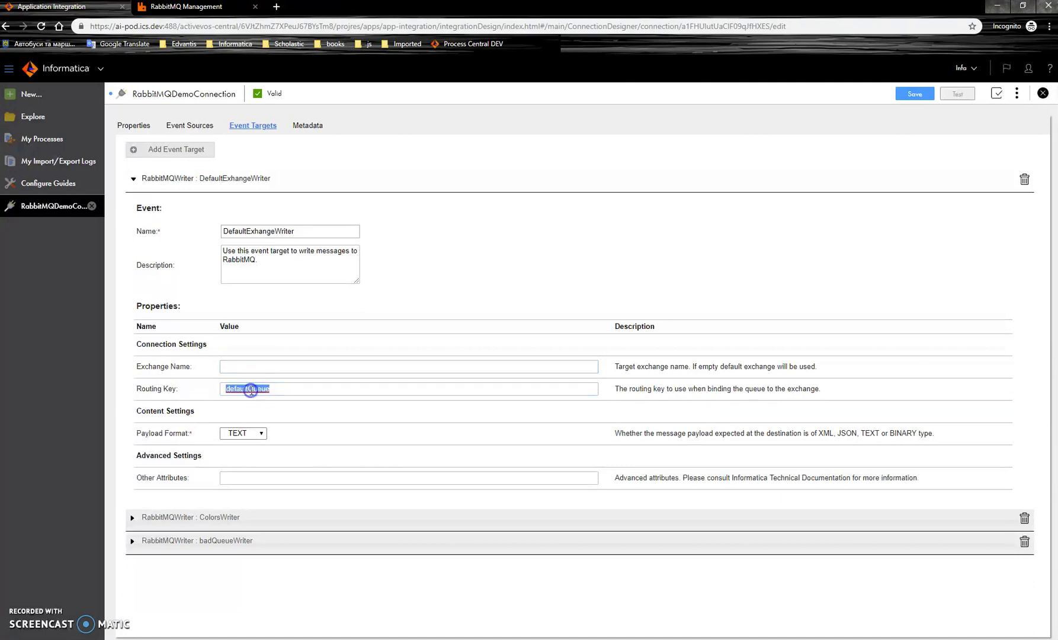
{"action": "double_click", "coordinate": [283, 390]}
Keep the writer's payload format as TEXT and go back to the event source settings
{"action": "left_click", "coordinate": [248, 432]}
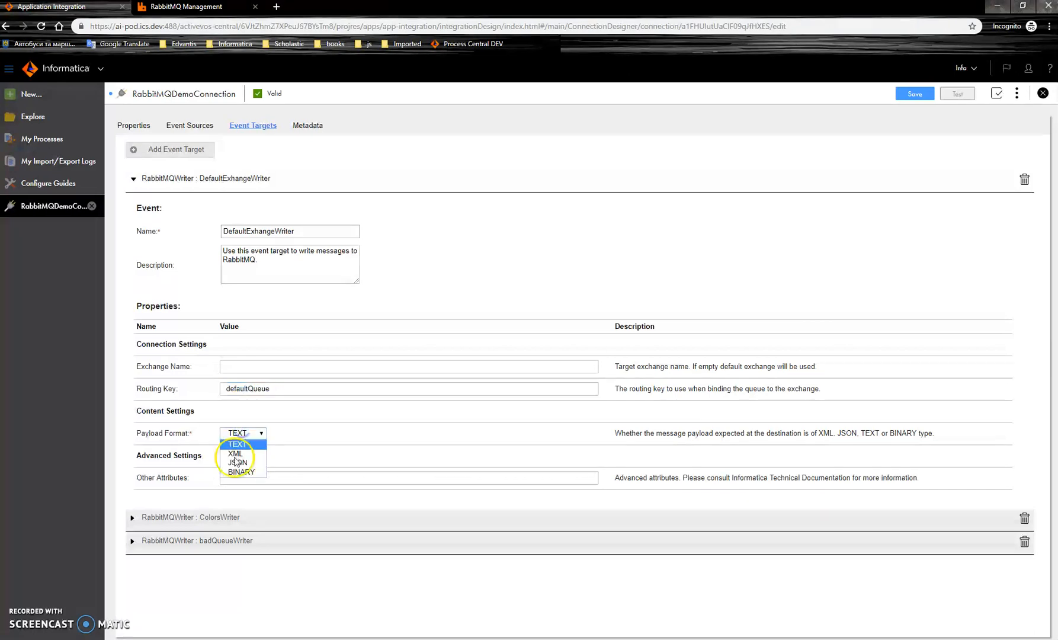
{"action": "left_click", "coordinate": [279, 474]}
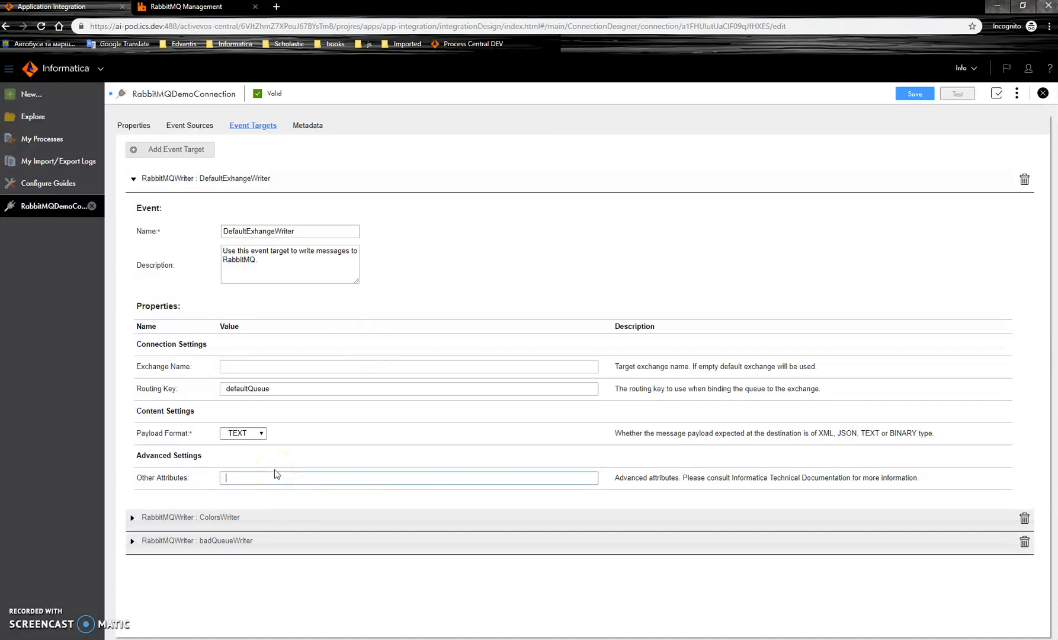
{"action": "left_click", "coordinate": [209, 132]}
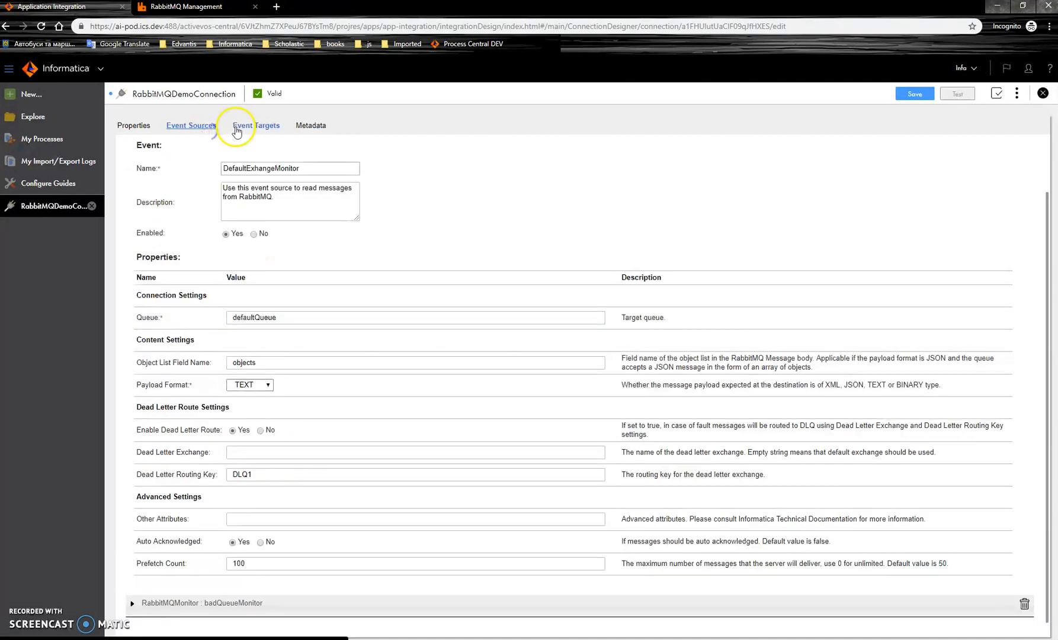
{"action": "left_click", "coordinate": [446, 518]}
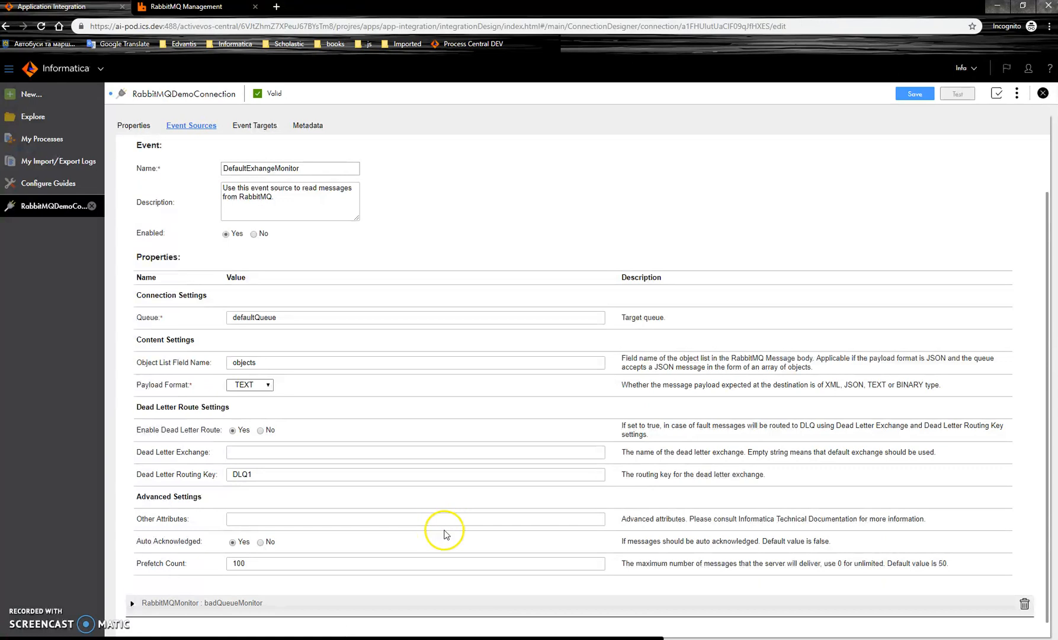
Show the DLQ routing slide, then highlight the defaultQueue routing key on the connection page
{"action": "key", "text": "alt+Tab"}
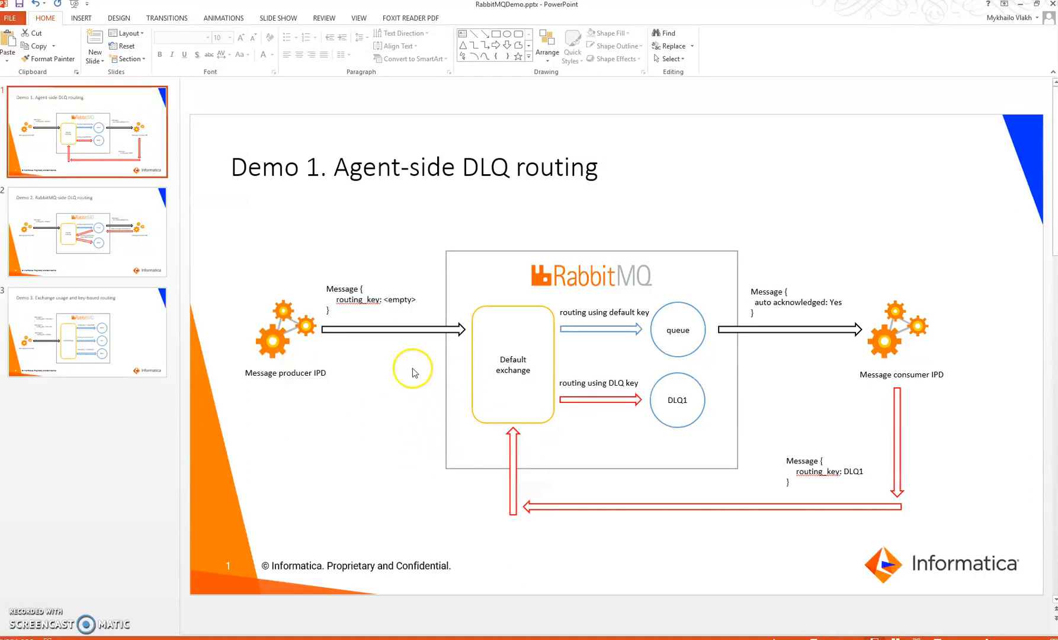
{"action": "left_click", "coordinate": [306, 607]}
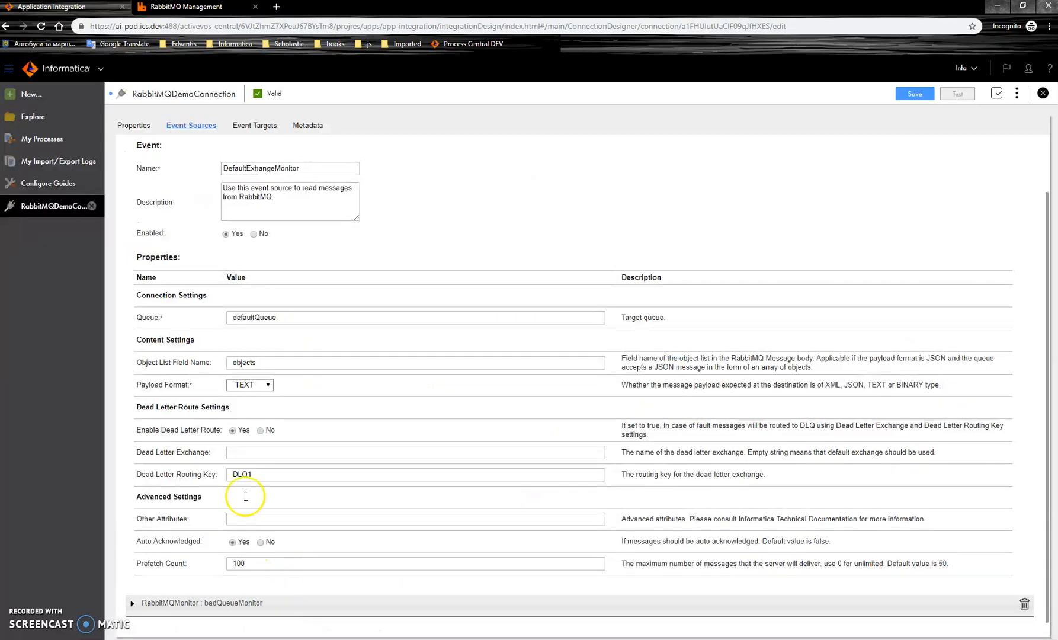
{"action": "left_click", "coordinate": [252, 125]}
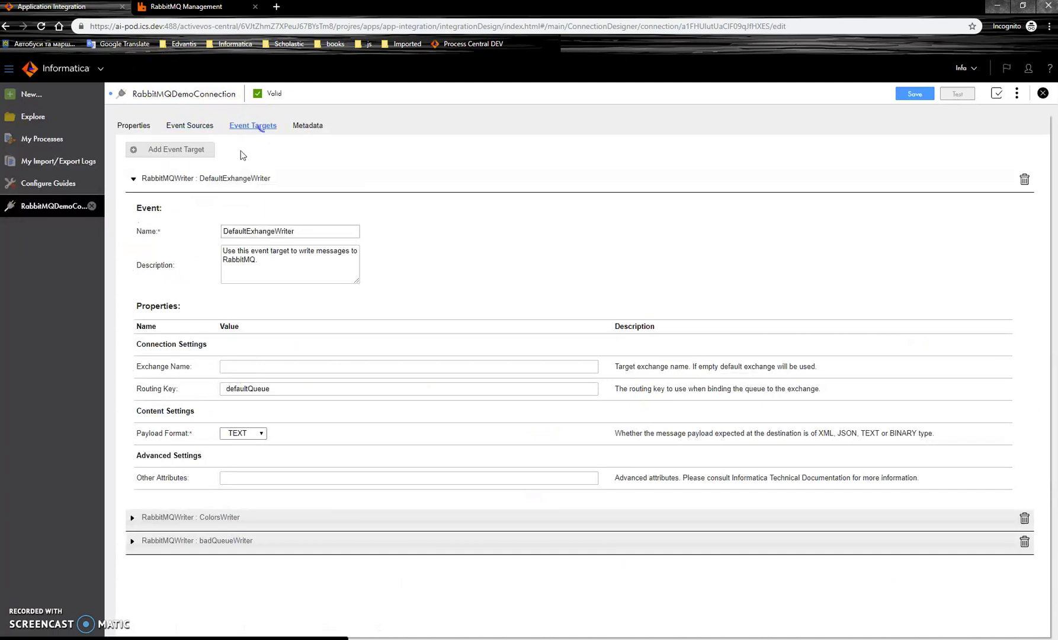
{"action": "left_click", "coordinate": [248, 390]}
{"action": "double_click", "coordinate": [263, 388]}
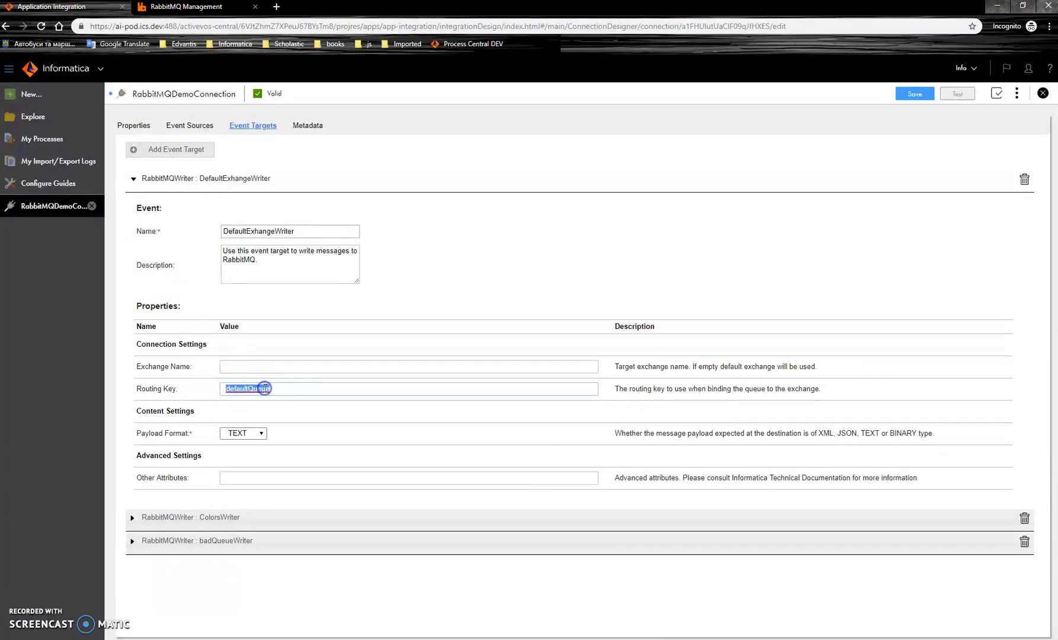
{"action": "left_click", "coordinate": [992, 10]}
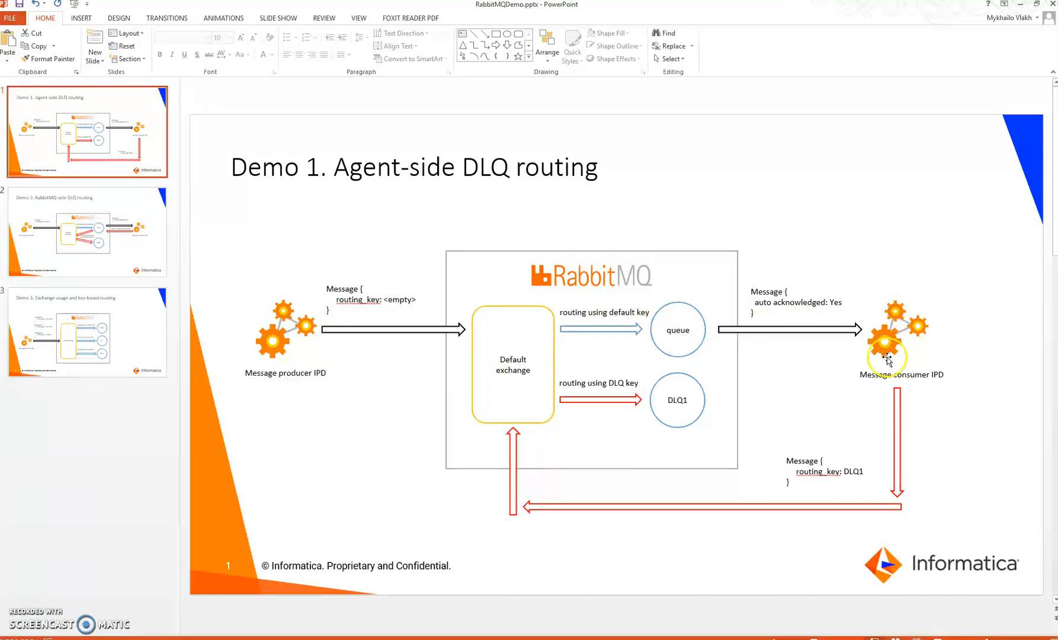
Point out auto acknowledged Yes and the consumer gears on the slide, then reopen the event sources
{"action": "double_click", "coordinate": [800, 303]}
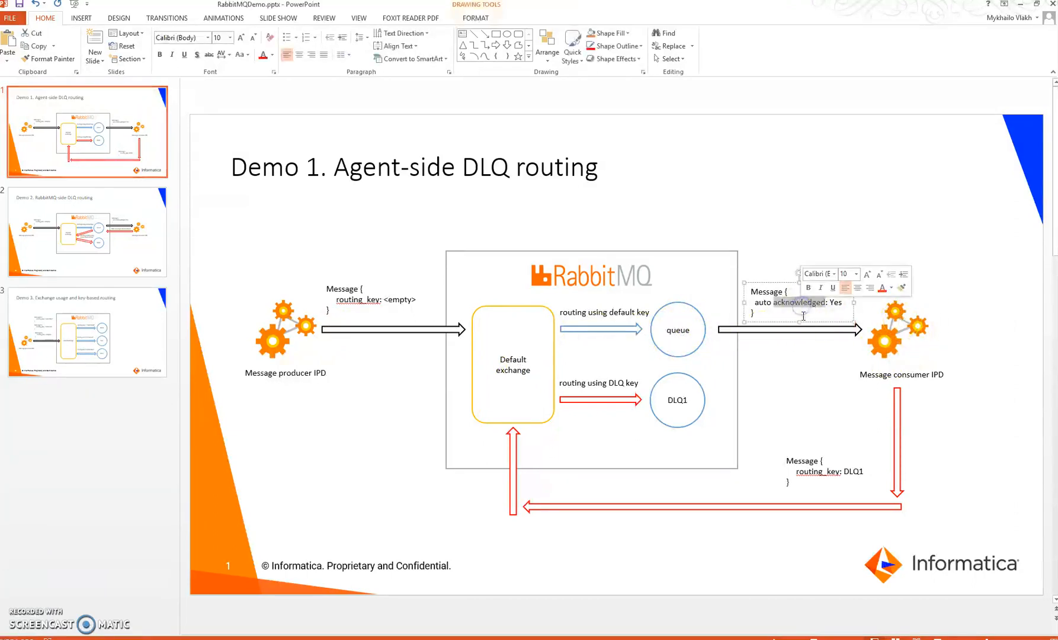
{"action": "double_click", "coordinate": [834, 303]}
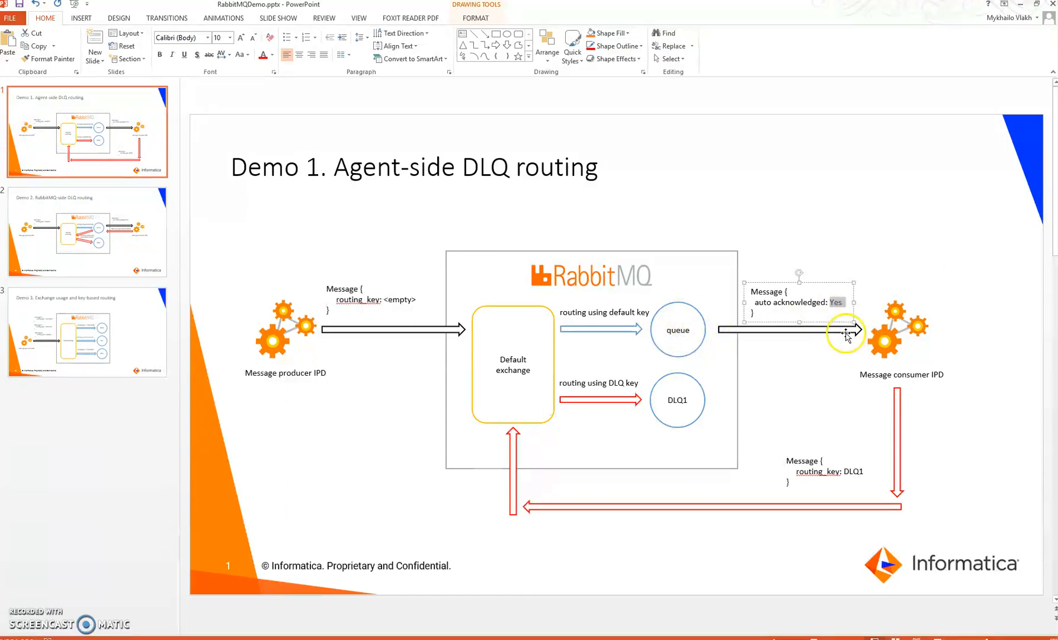
{"action": "left_click", "coordinate": [931, 346]}
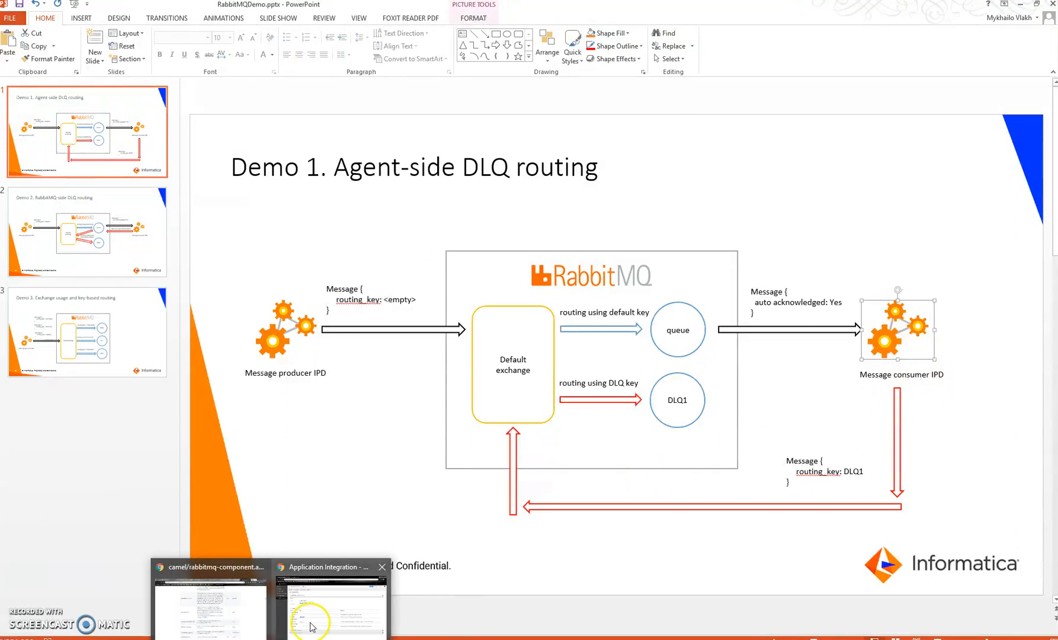
{"action": "left_click", "coordinate": [307, 591]}
{"action": "left_click", "coordinate": [187, 125]}
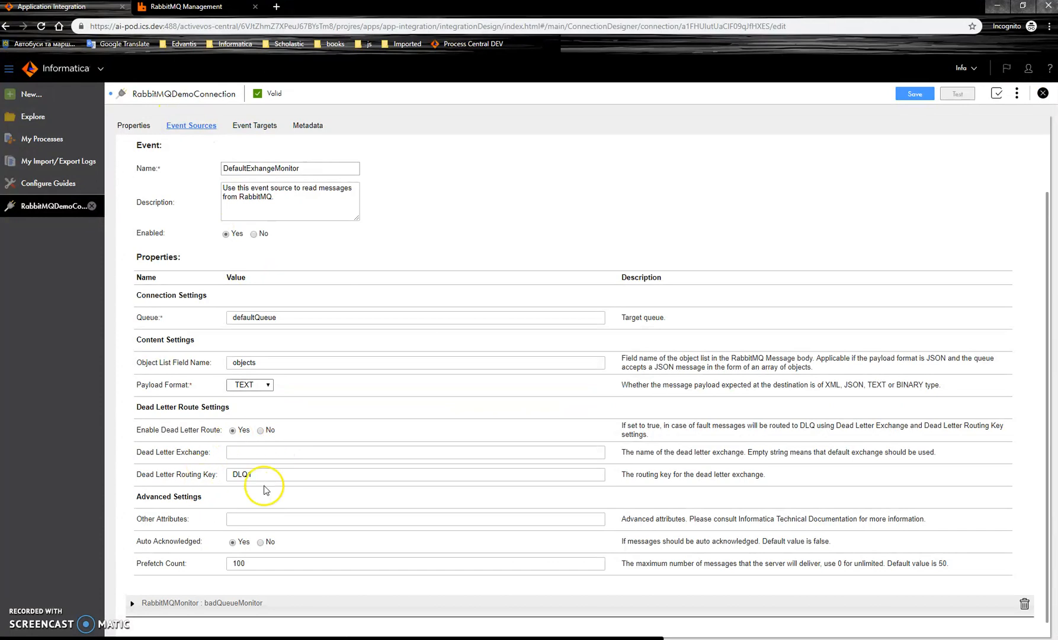
{"action": "left_click", "coordinate": [998, 7]}
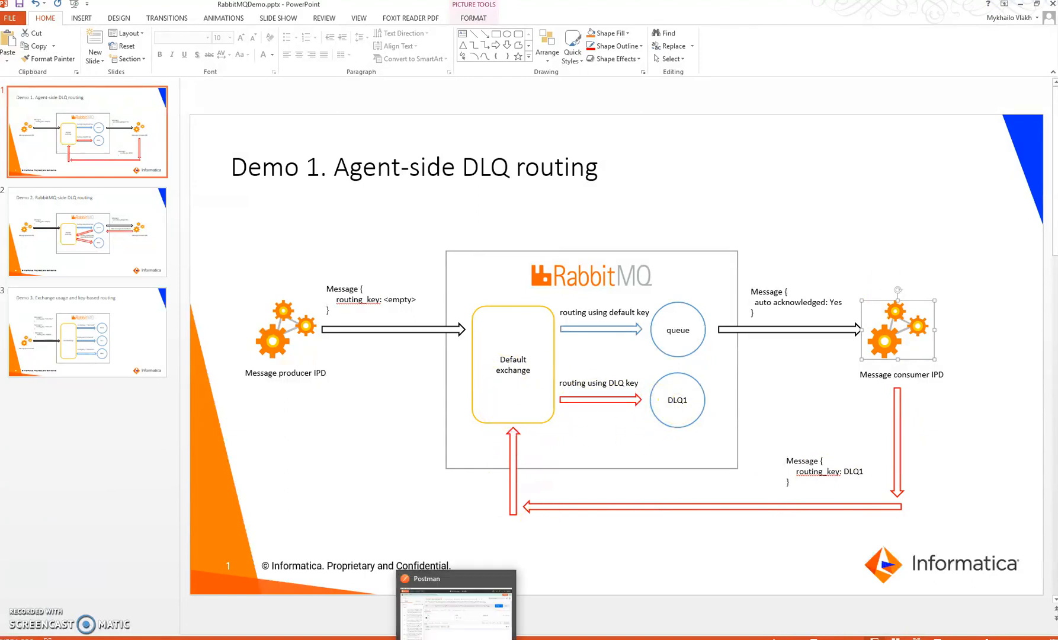
Send the test message request from Postman and switch back to the Informatica connection page
{"action": "left_click", "coordinate": [461, 607]}
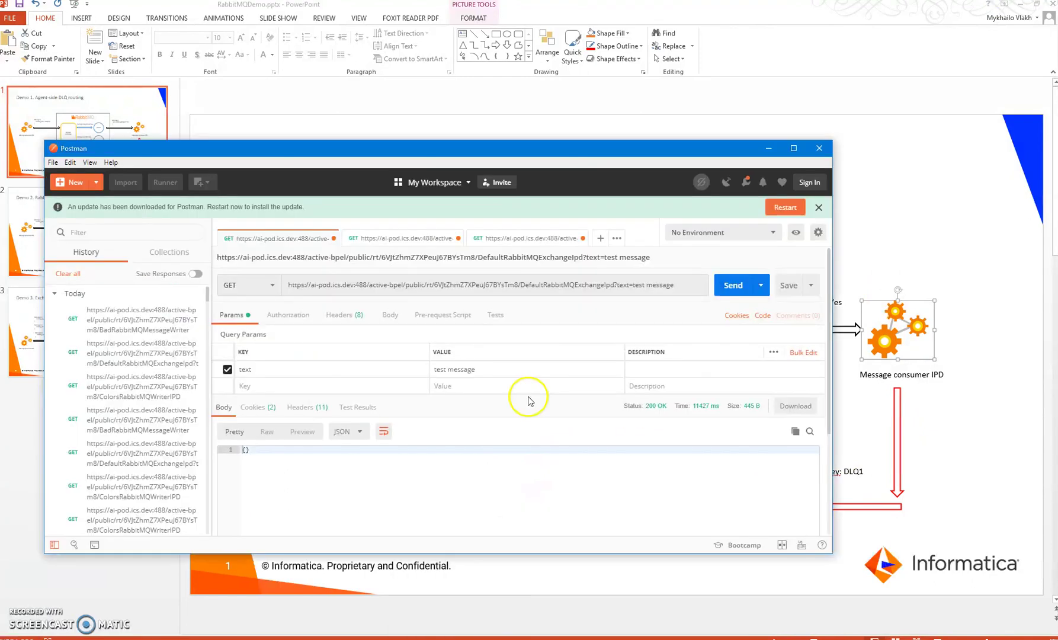
{"action": "left_click", "coordinate": [728, 288]}
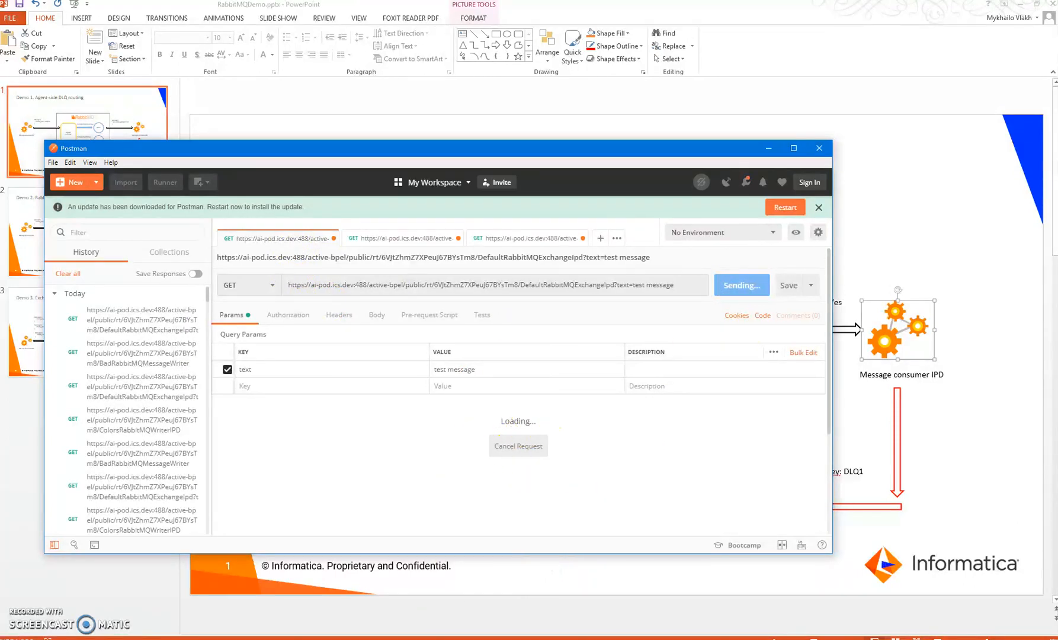
{"action": "left_click", "coordinate": [269, 636]}
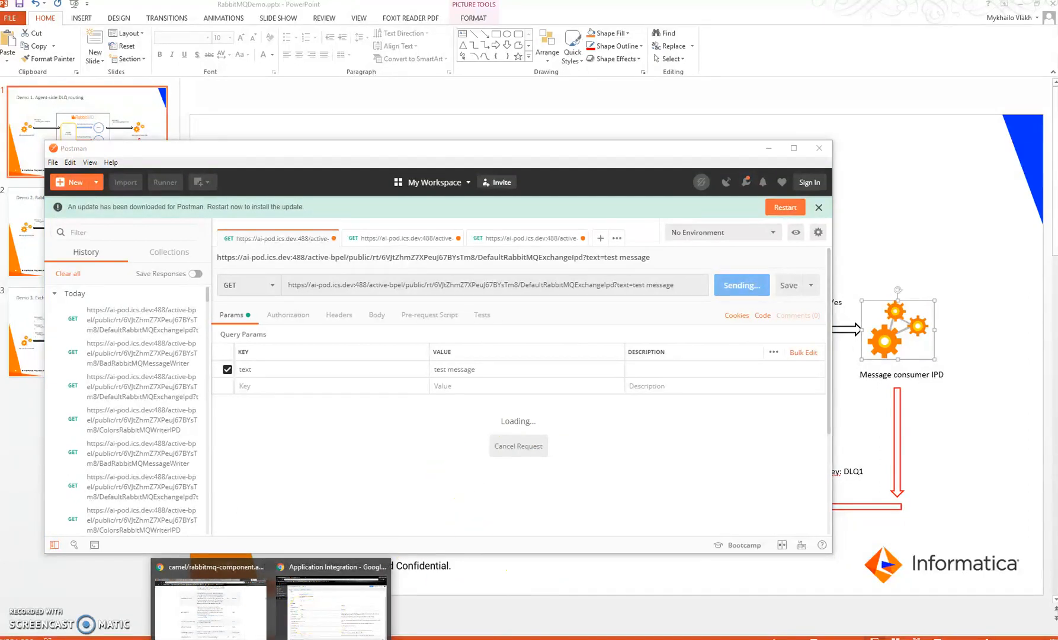
{"action": "left_click", "coordinate": [295, 614]}
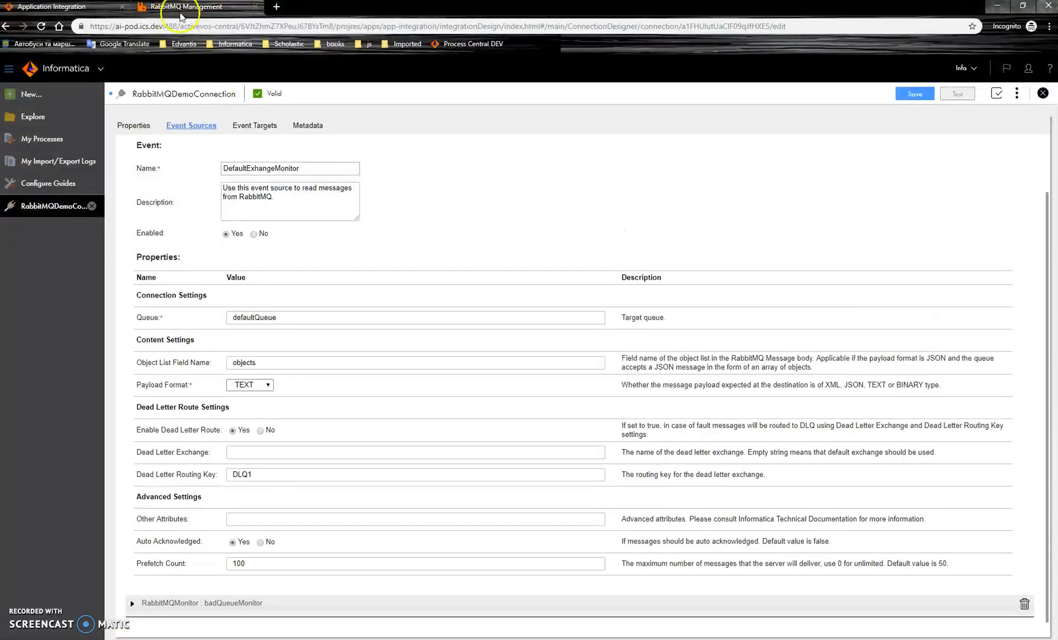
Check the RabbitMQ queue list, highlight the DLQ1 dead letter routing key, and watch Postman finish
{"action": "left_click", "coordinate": [182, 10]}
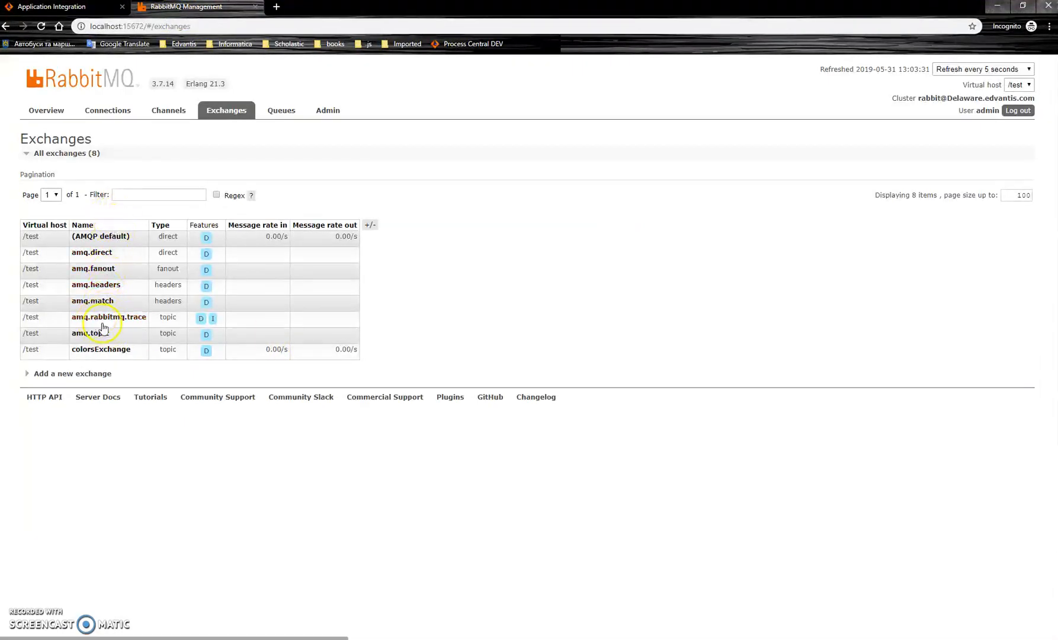
{"action": "left_click", "coordinate": [280, 110]}
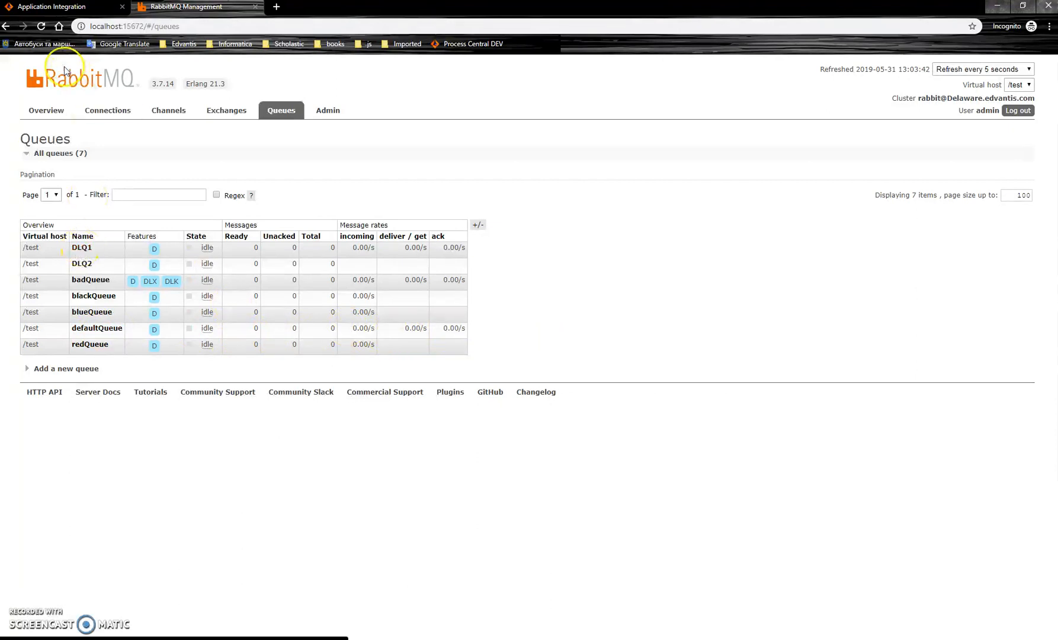
{"action": "left_click", "coordinate": [413, 594]}
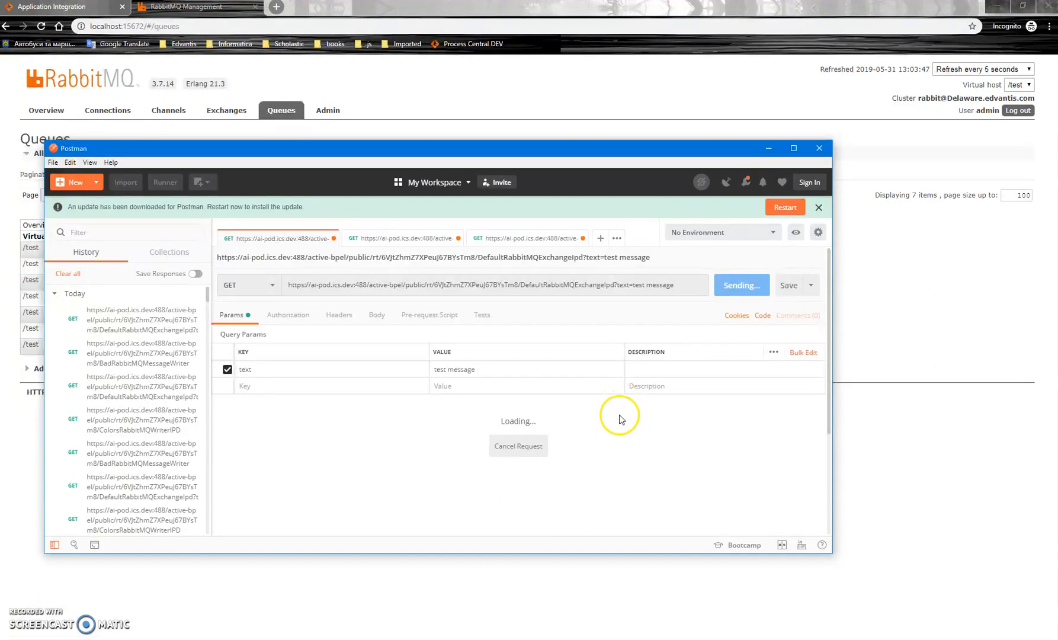
{"action": "left_click", "coordinate": [37, 7]}
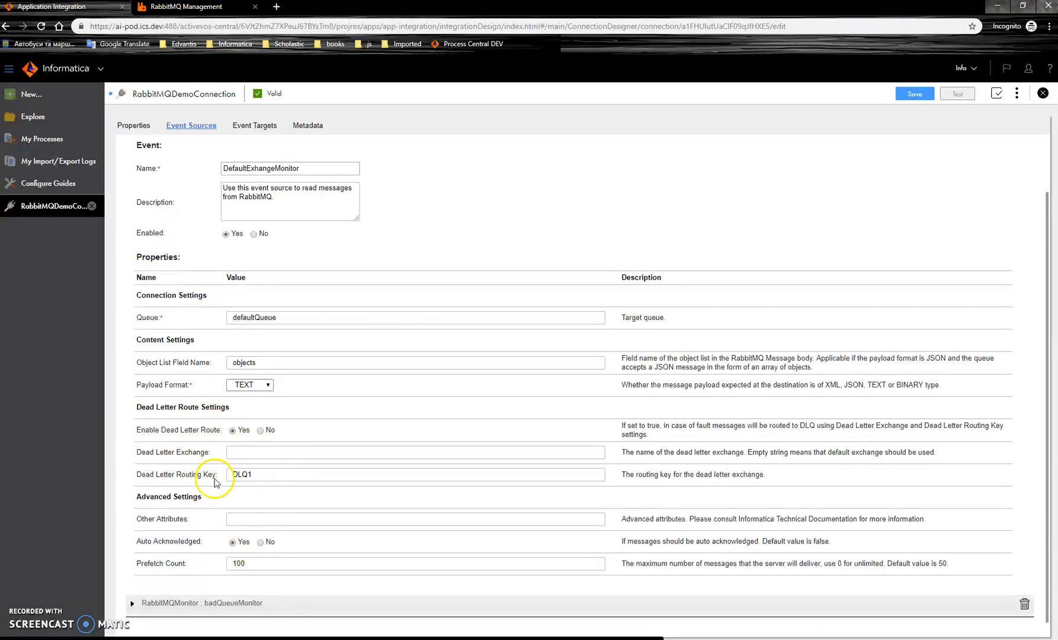
{"action": "left_click_drag", "start_coordinate": [236, 475], "coordinate": [243, 474]}
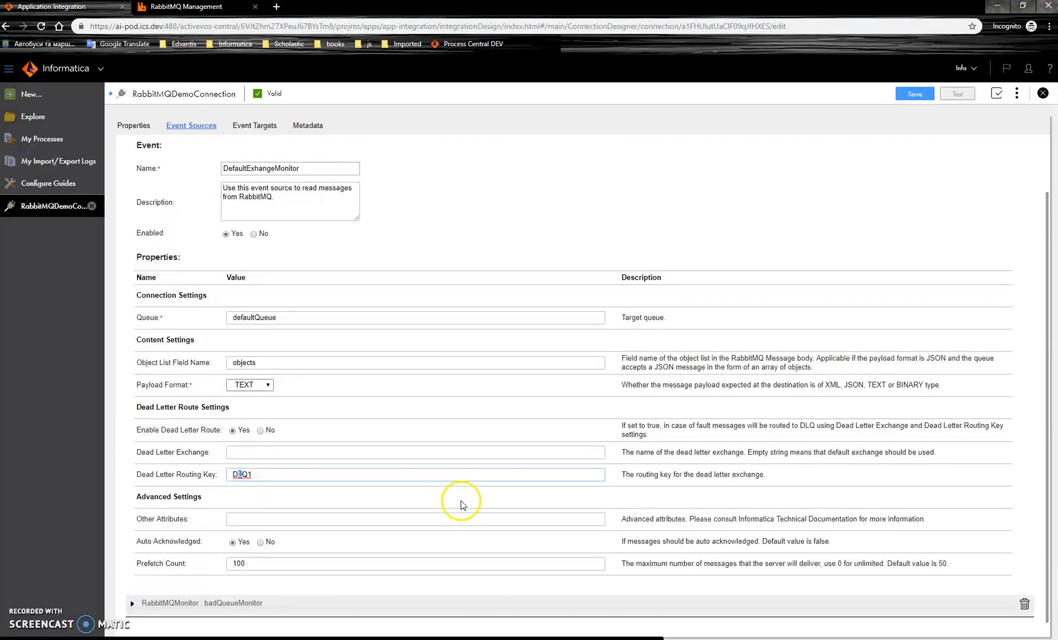
{"action": "key", "text": "alt+Tab"}
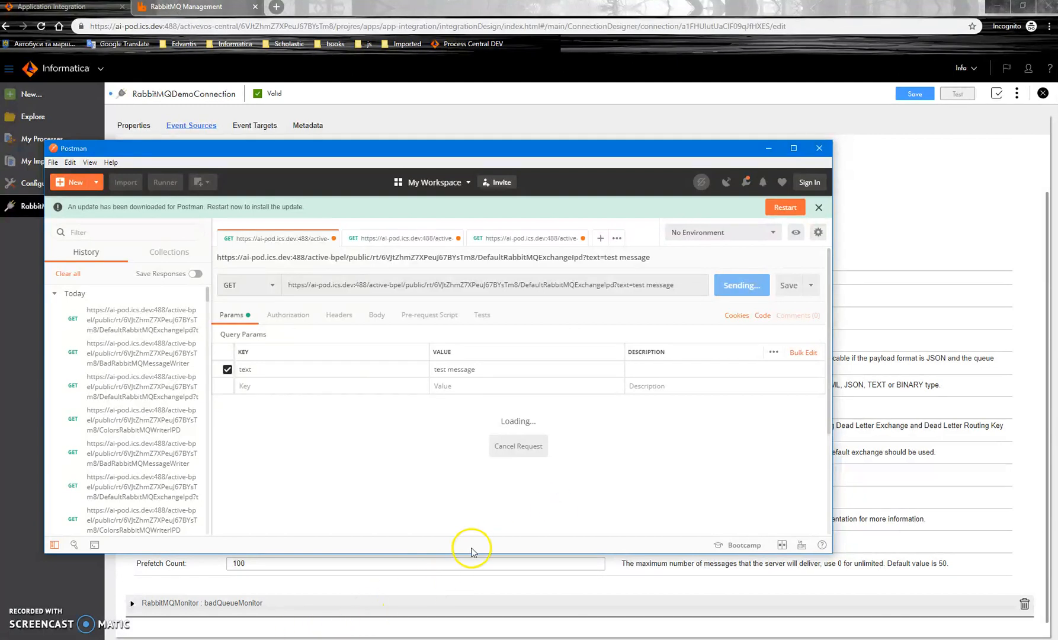
Refresh the queue statistics to watch defaultQueue's rates and the message arrive in DLQ1
{"action": "left_click", "coordinate": [189, 9]}
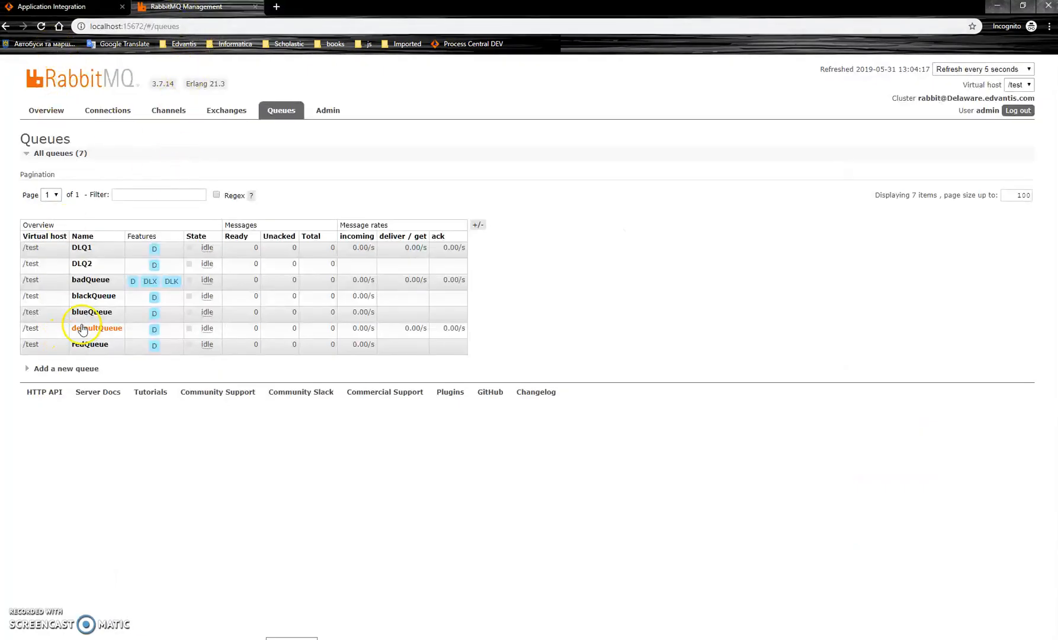
{"action": "left_click", "coordinate": [40, 26]}
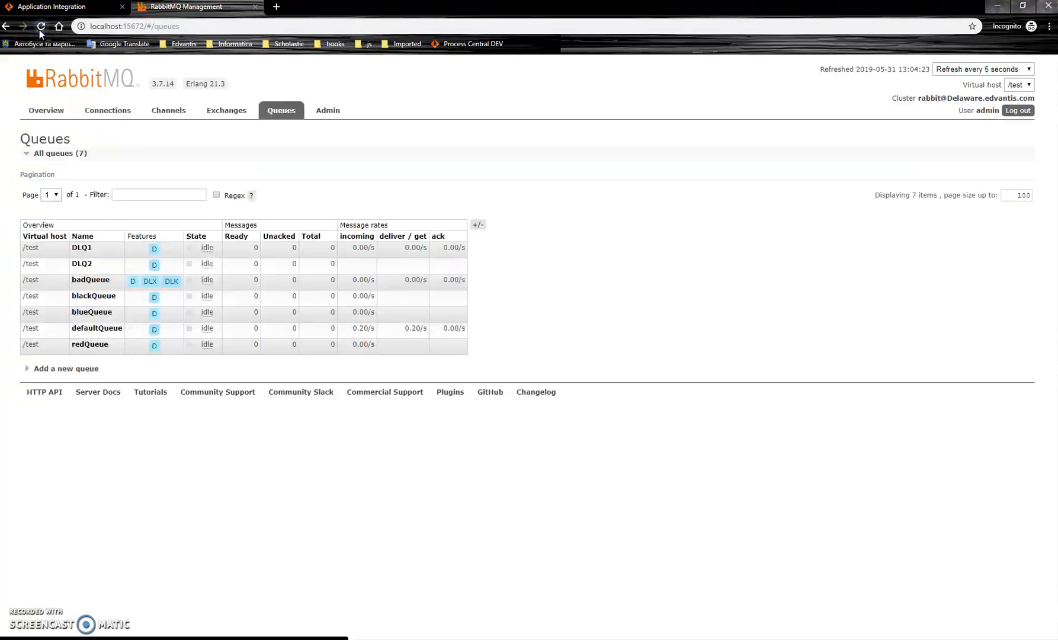
{"action": "left_click_drag", "start_coordinate": [372, 326], "coordinate": [433, 332]}
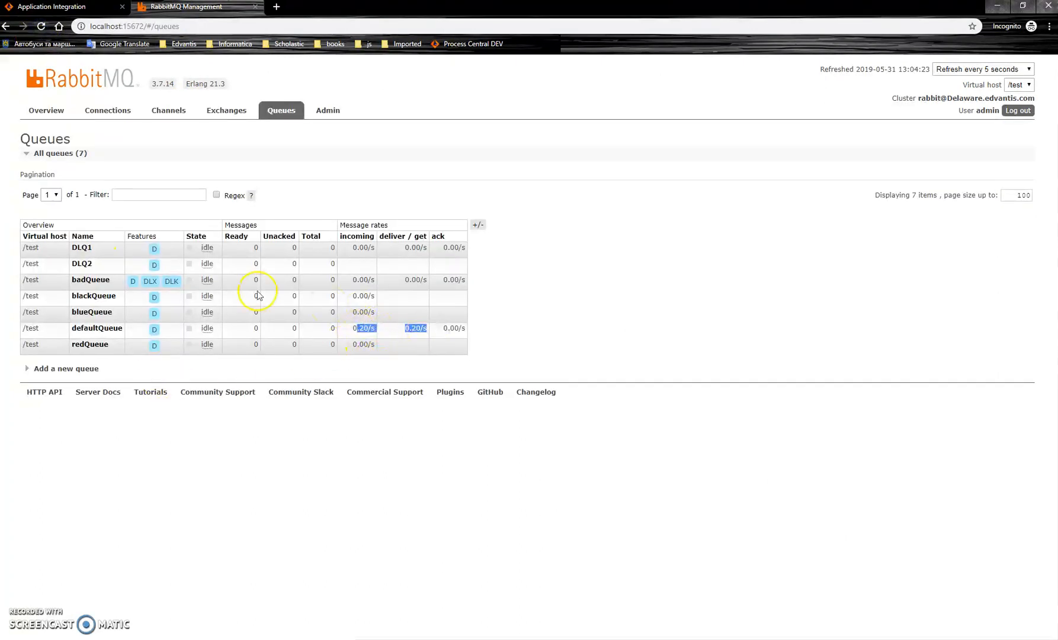
{"action": "left_click", "coordinate": [39, 30]}
{"action": "left_click", "coordinate": [38, 30]}
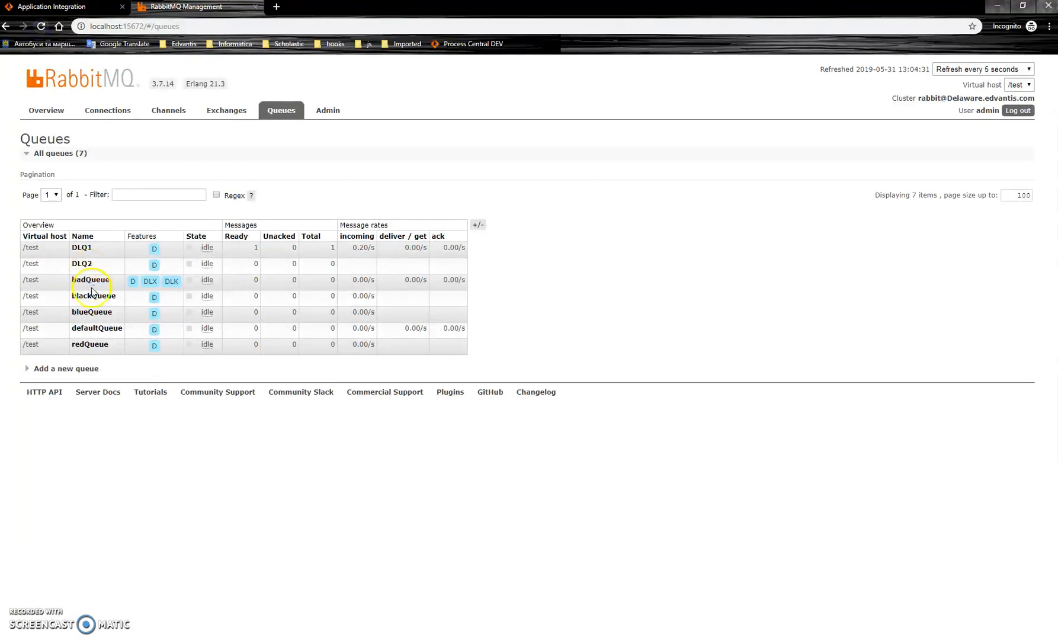
Retrieve the message in DLQ1, highlighting its 'test message' payload and DLQ1 routing key
{"action": "left_click", "coordinate": [82, 247]}
{"action": "scroll", "coordinate": [83, 533], "scroll_direction": "down", "scroll_amount": 3}
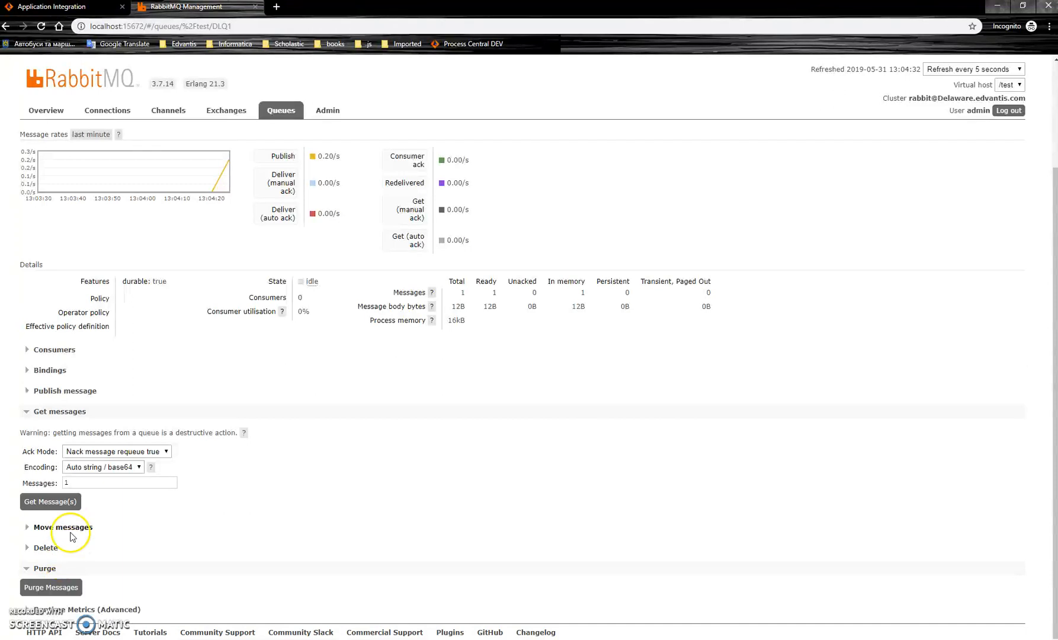
{"action": "left_click", "coordinate": [63, 506]}
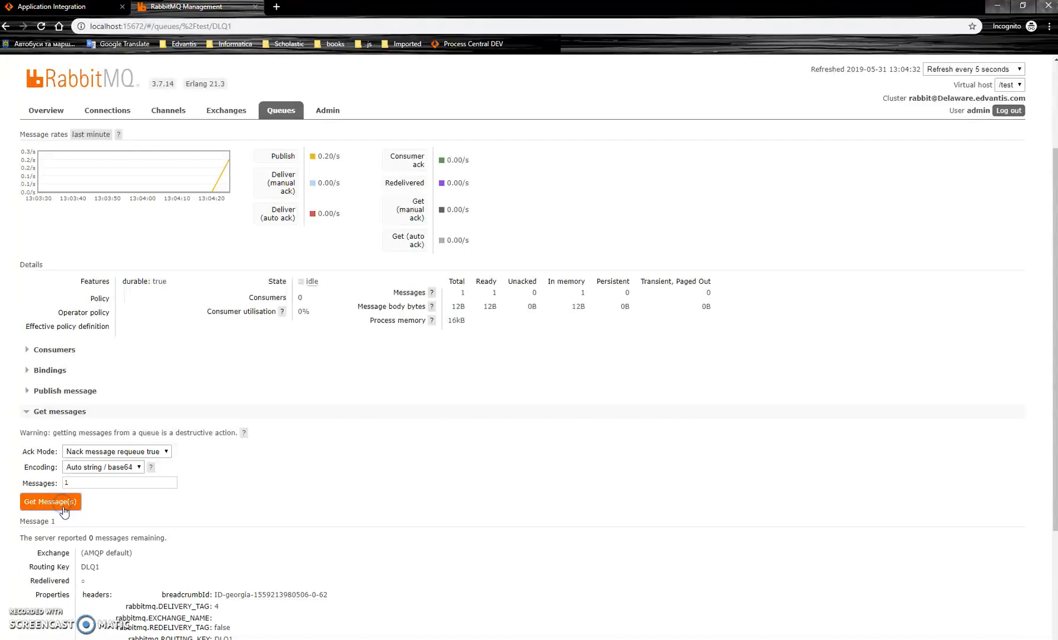
{"action": "scroll", "coordinate": [115, 479], "scroll_direction": "down", "scroll_amount": 2}
{"action": "left_click_drag", "start_coordinate": [82, 494], "coordinate": [157, 495]}
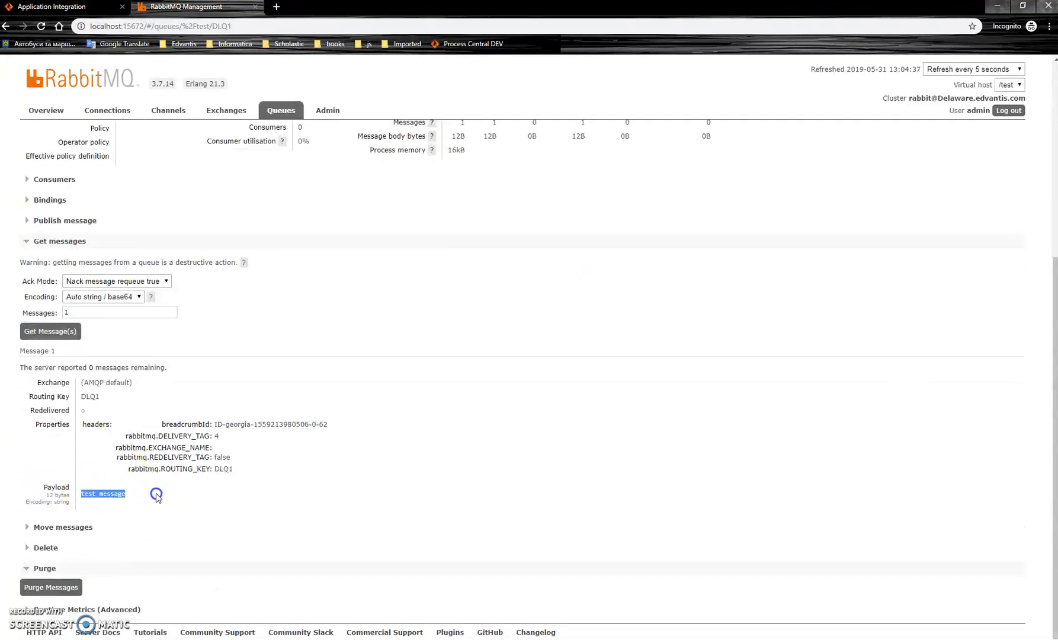
{"action": "double_click", "coordinate": [86, 397]}
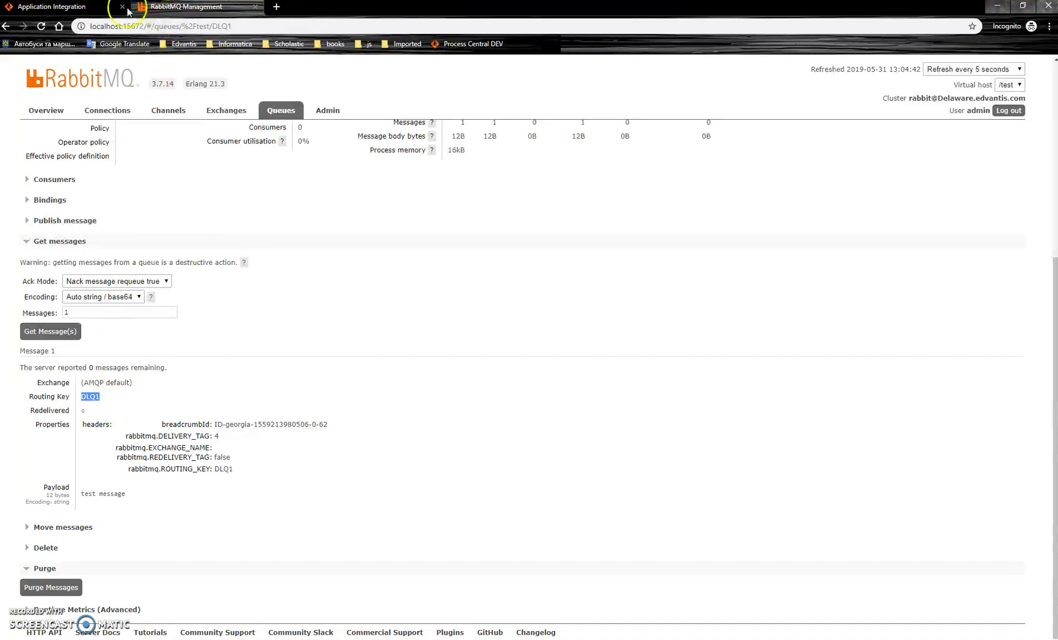
{"action": "left_click", "coordinate": [99, 7]}
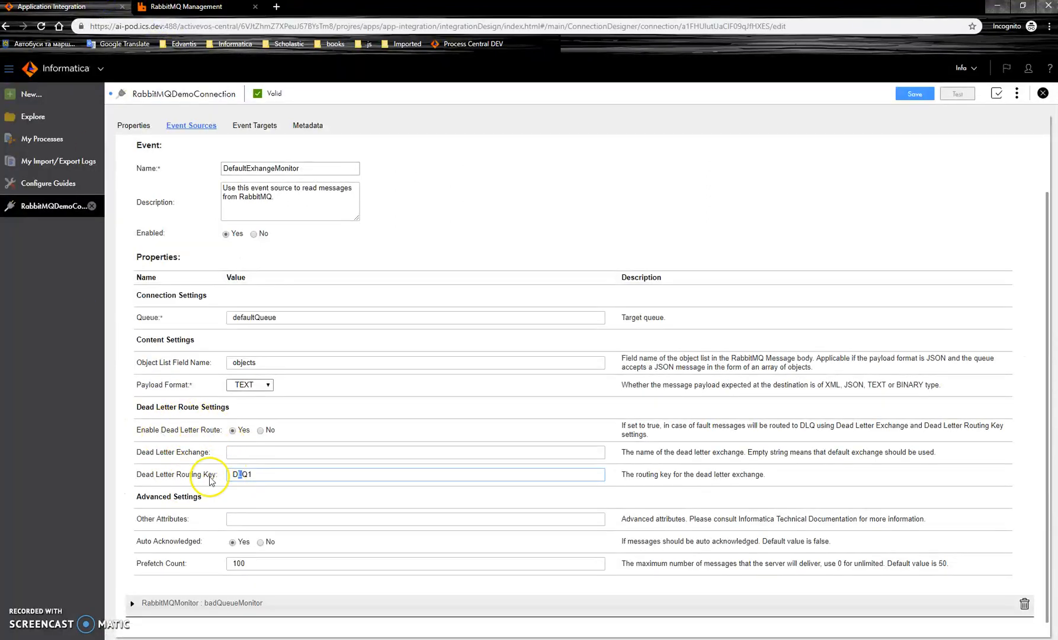
Return to the queue list and bring up the Demo 2 slide in the presentation
{"action": "left_click", "coordinate": [177, 7]}
{"action": "left_click", "coordinate": [281, 110]}
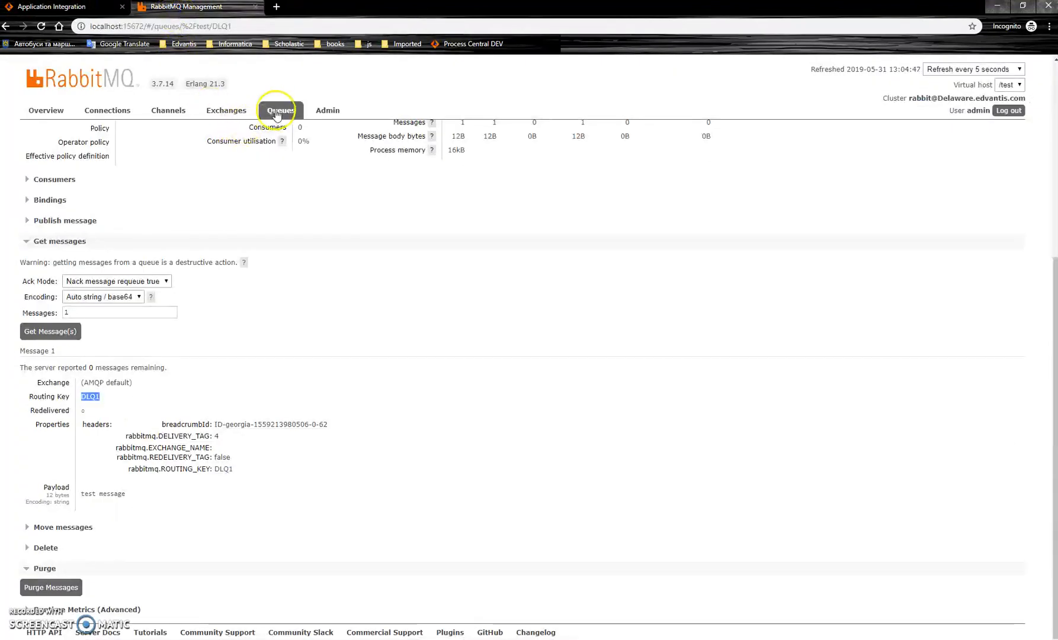
{"action": "key", "text": "alt+Tab"}
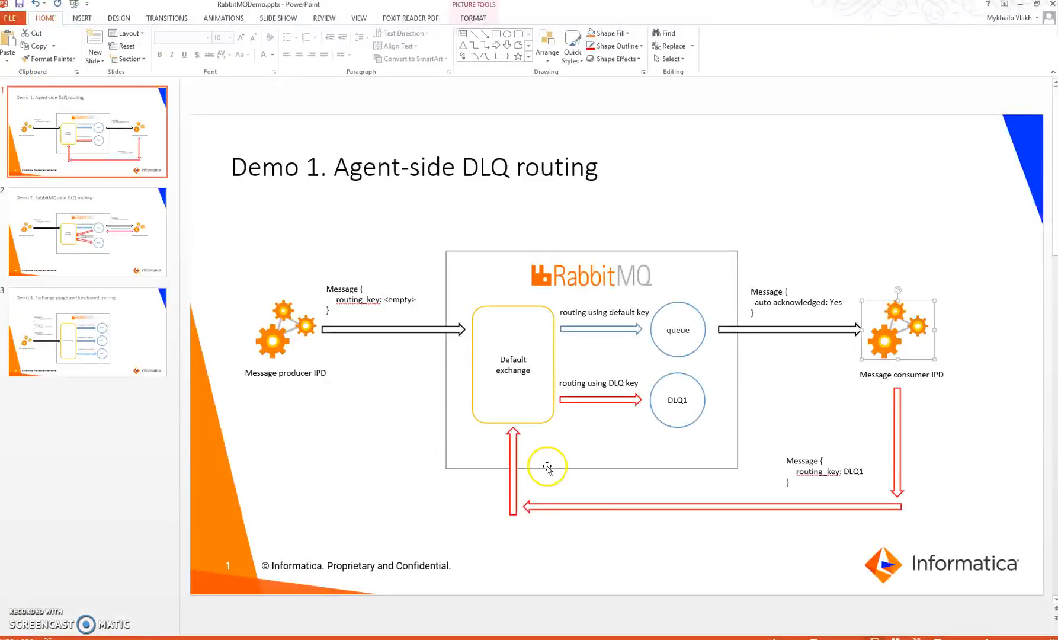
{"action": "left_click", "coordinate": [94, 248]}
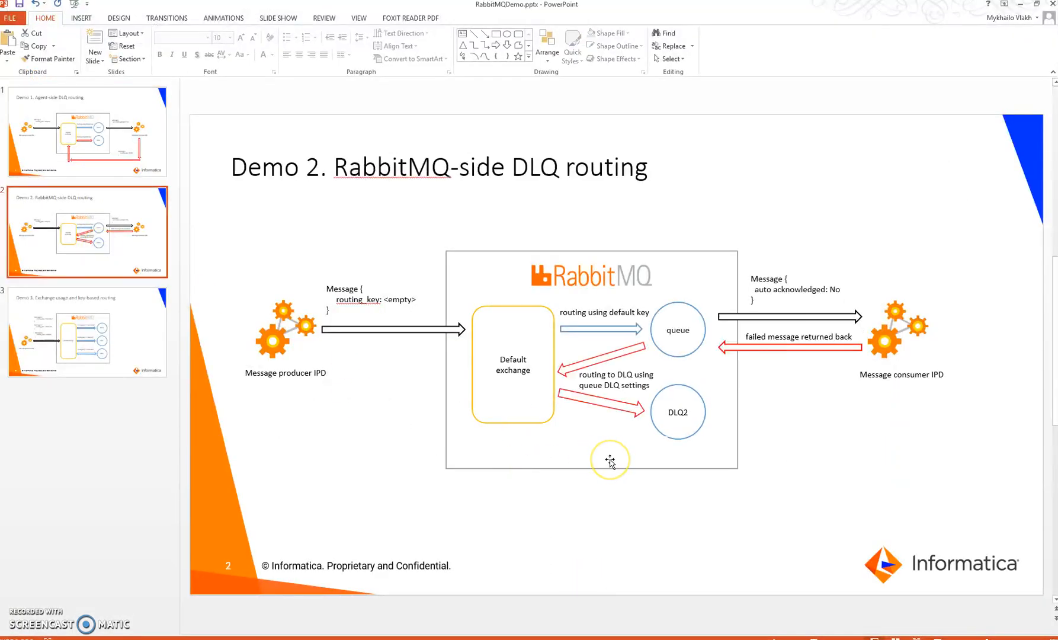
Point out the auto acknowledged No setting on the slide and switch back to the RabbitMQ queues
{"action": "double_click", "coordinate": [813, 293]}
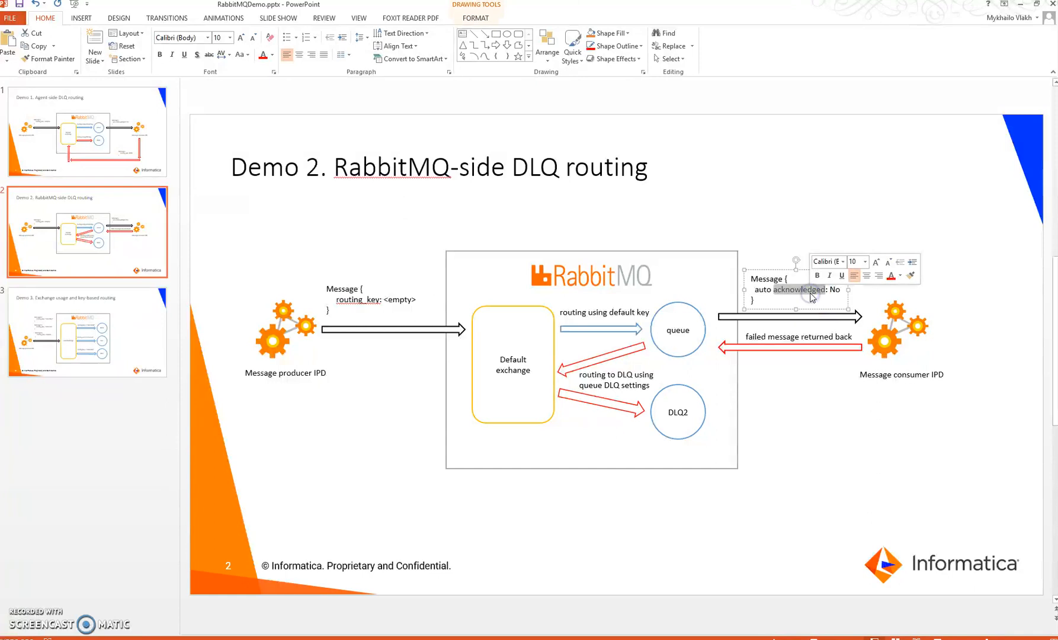
{"action": "left_click", "coordinate": [851, 213]}
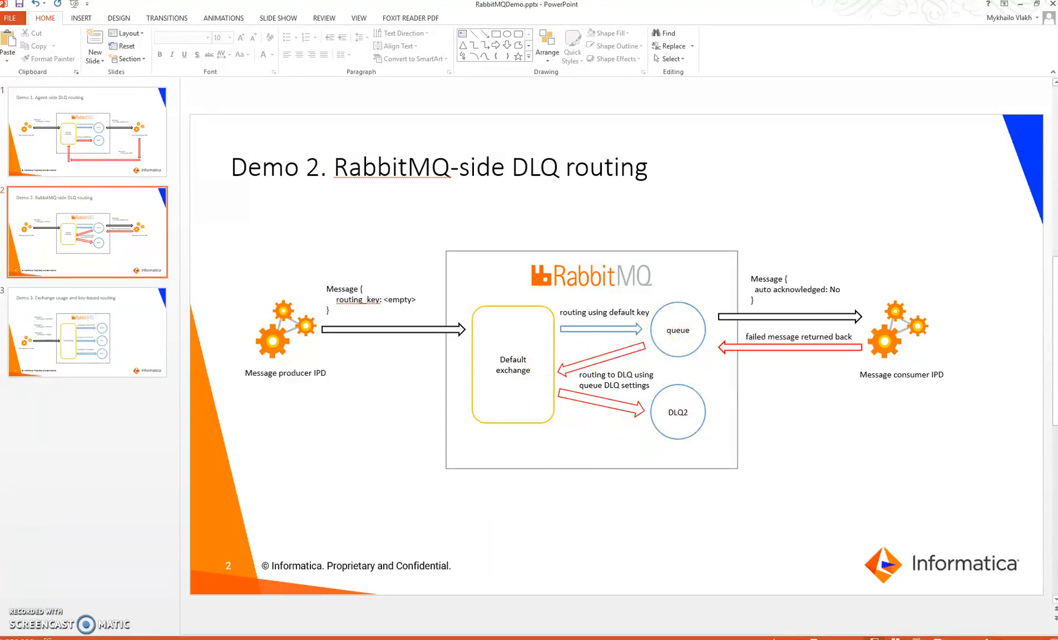
{"action": "left_click", "coordinate": [312, 610]}
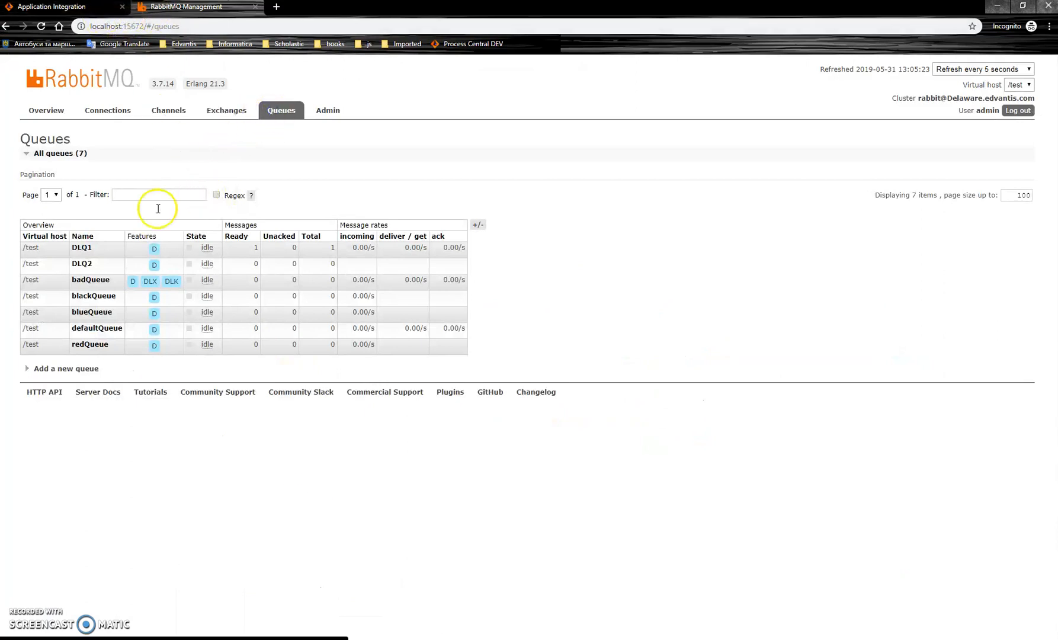
Open badQueue's details and highlight its dead letter exchange and DLQ2 routing key
{"action": "left_click", "coordinate": [97, 281]}
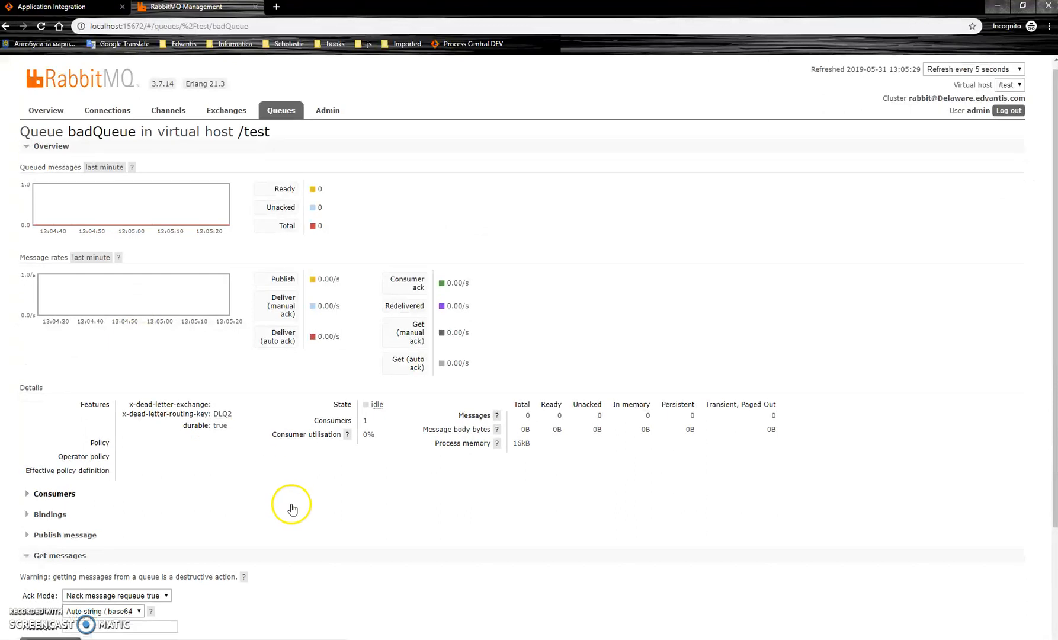
{"action": "scroll", "coordinate": [290, 505], "scroll_direction": "down", "scroll_amount": 3}
{"action": "left_click", "coordinate": [129, 261]}
{"action": "left_click_drag", "start_coordinate": [129, 262], "coordinate": [228, 260]}
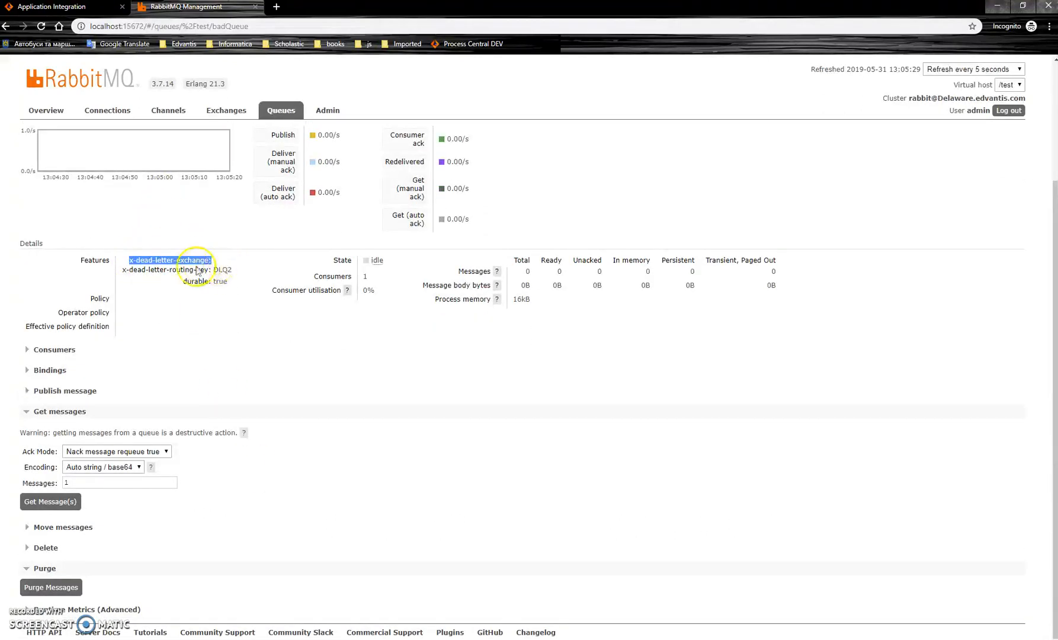
{"action": "left_click_drag", "start_coordinate": [132, 269], "coordinate": [231, 271]}
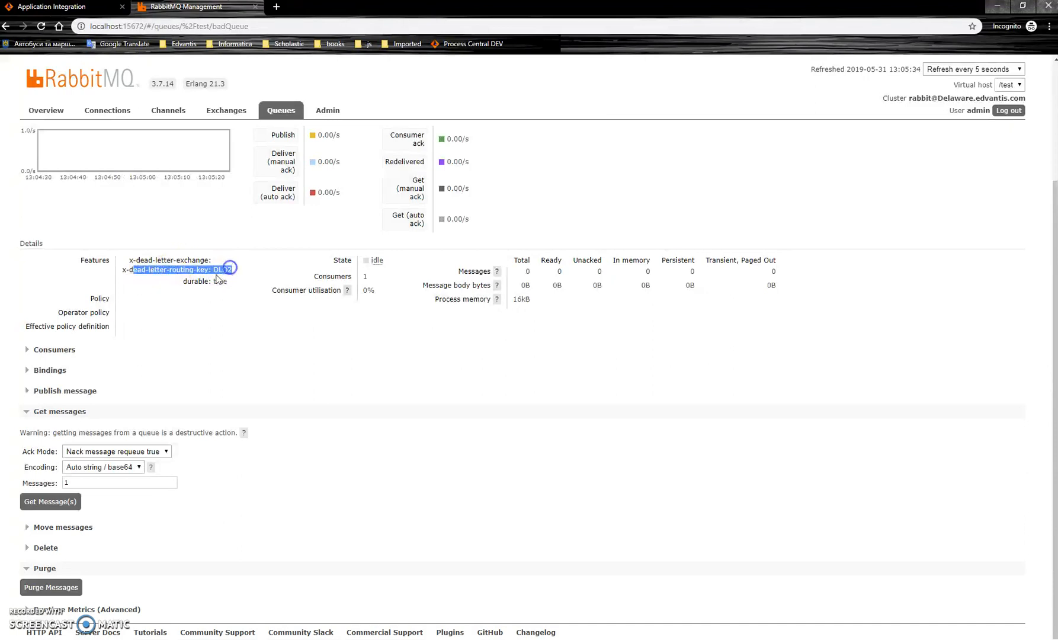
Glance at the exchanges and queues lists, then send the BadRabbitMQMessageWriter request from Postman
{"action": "left_click", "coordinate": [245, 110]}
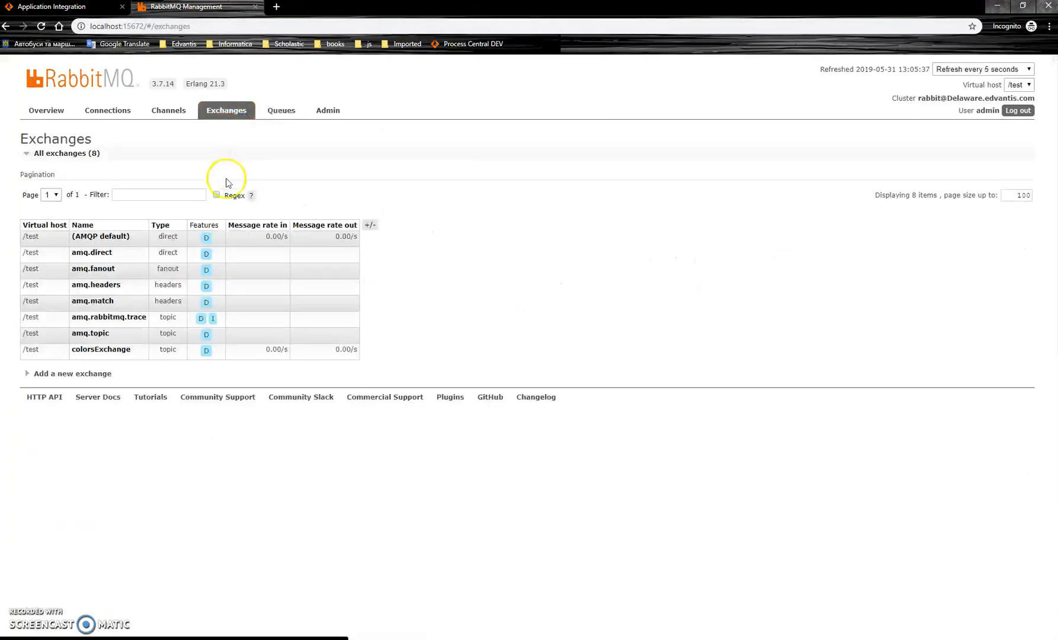
{"action": "left_click", "coordinate": [282, 110]}
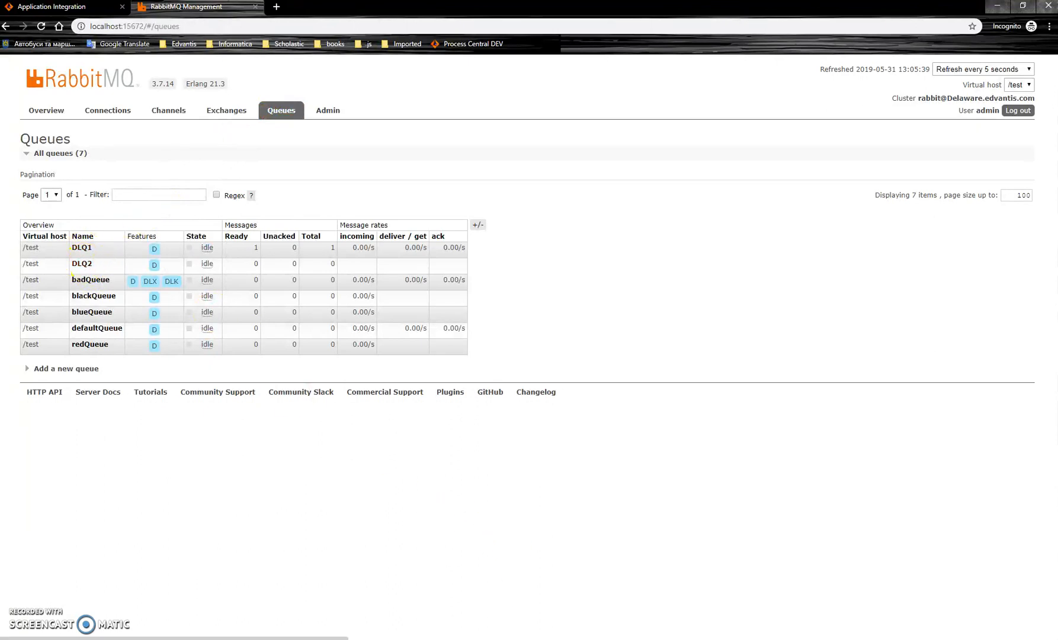
{"action": "left_click", "coordinate": [458, 625]}
{"action": "left_click", "coordinate": [732, 287]}
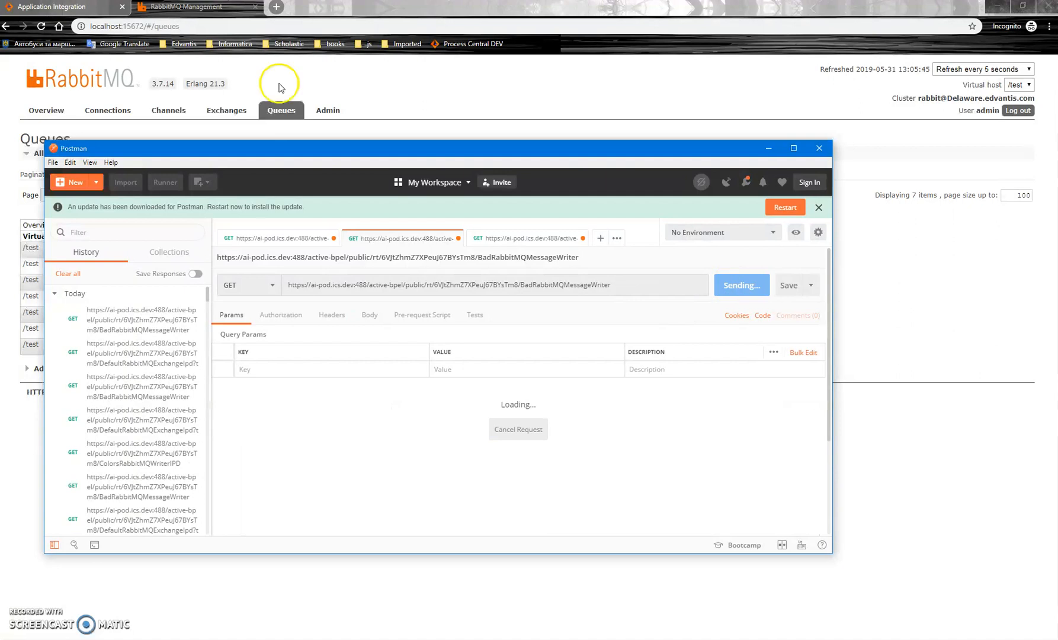
Expand the badQueueMonitor event source settings, check Postman, and return to the RabbitMQ queue list
{"action": "left_click", "coordinate": [74, 7]}
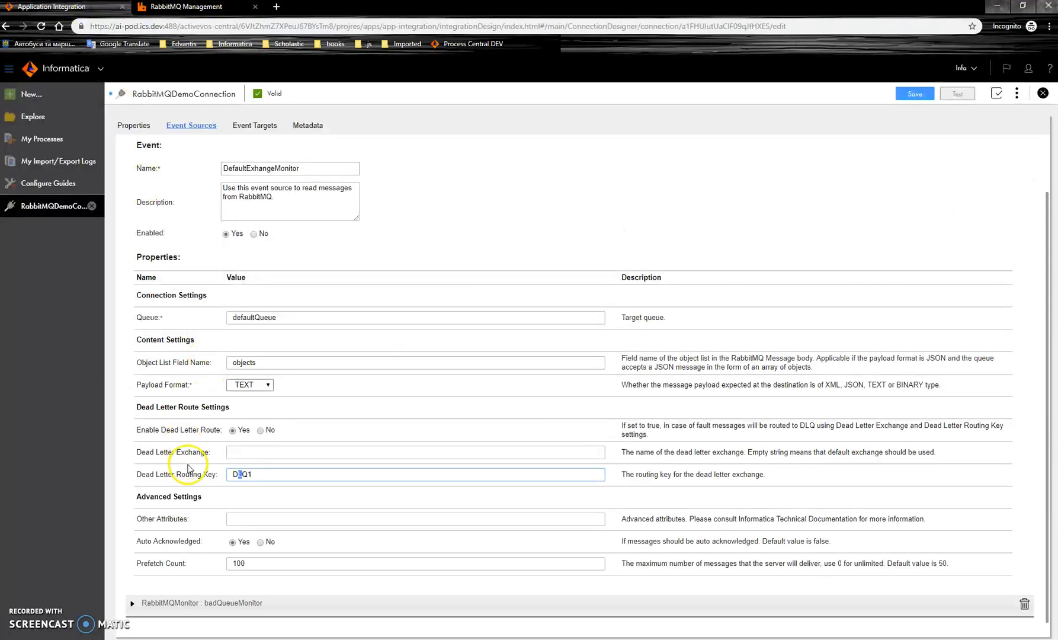
{"action": "left_click", "coordinate": [239, 602]}
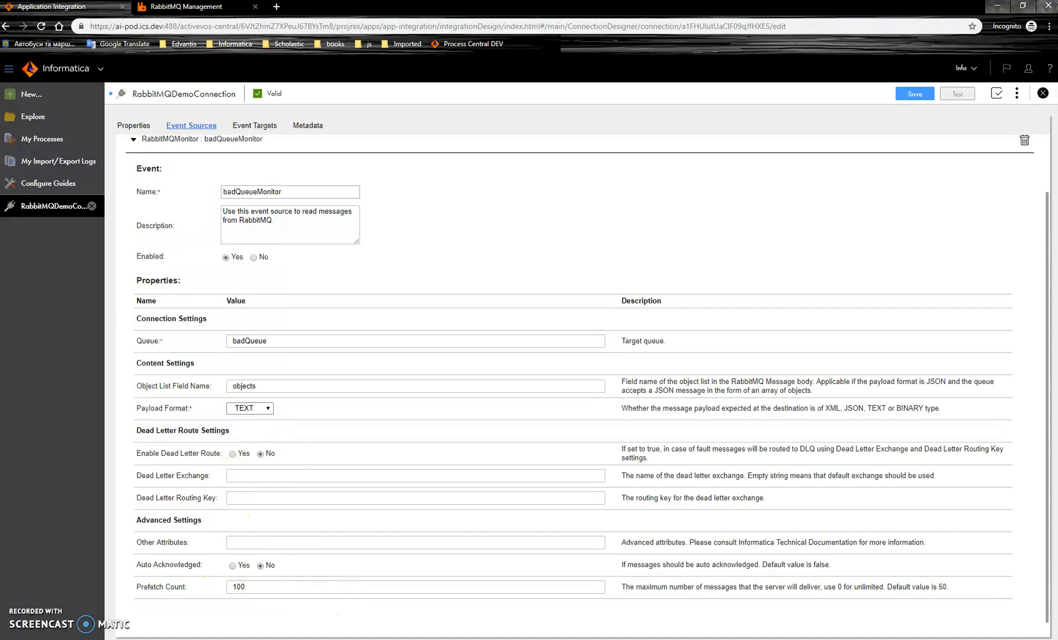
{"action": "key", "text": "alt+Tab"}
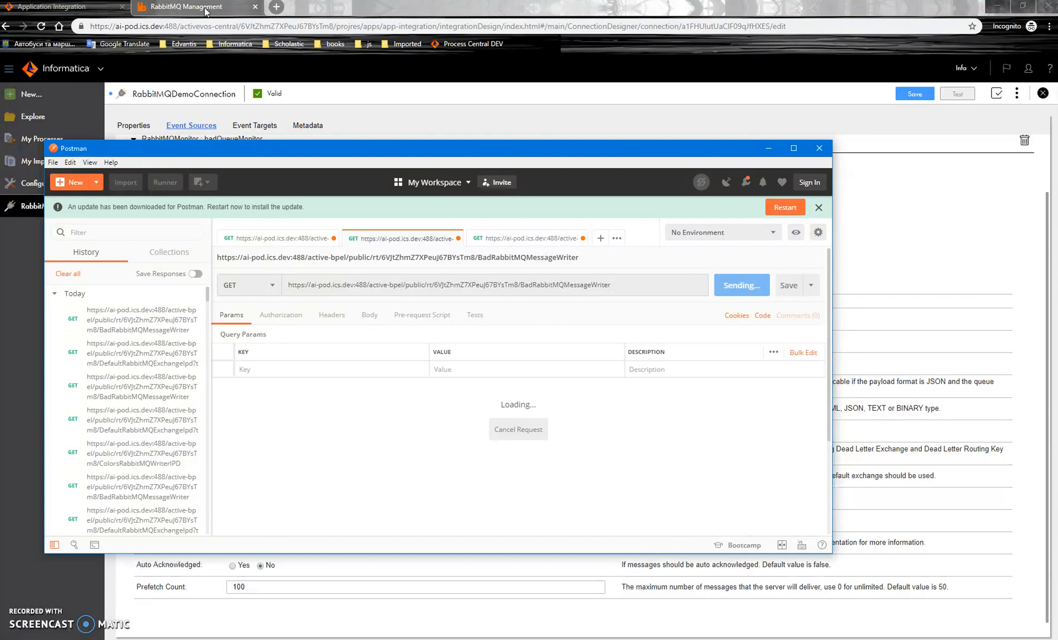
{"action": "left_click", "coordinate": [205, 10]}
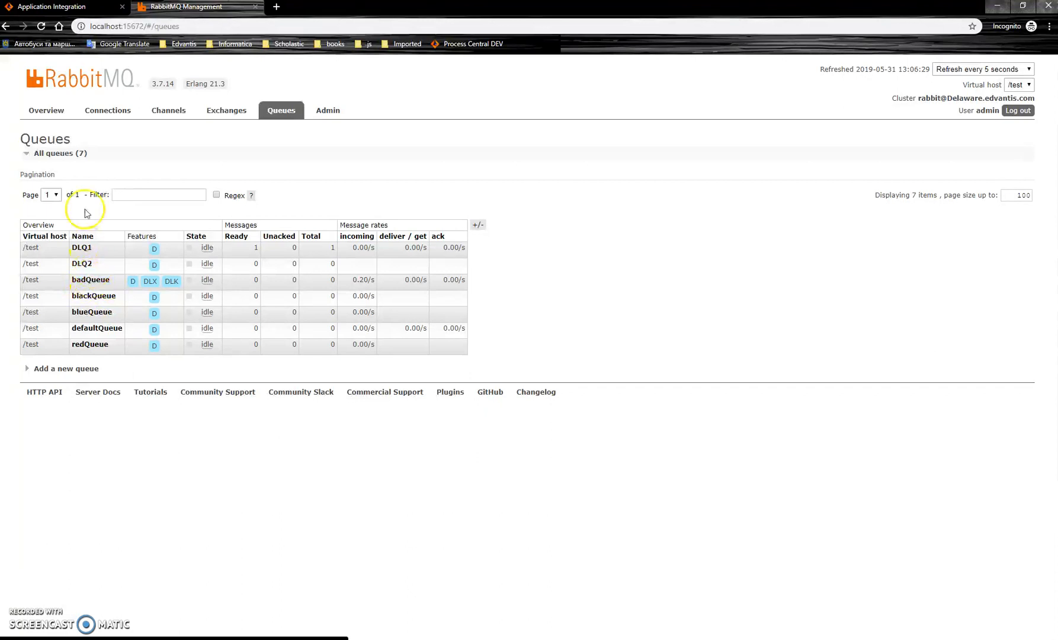
Refresh the Queues page so DLQ2 shows Ready 1, then switch back to PowerPoint
{"action": "left_click", "coordinate": [41, 28]}
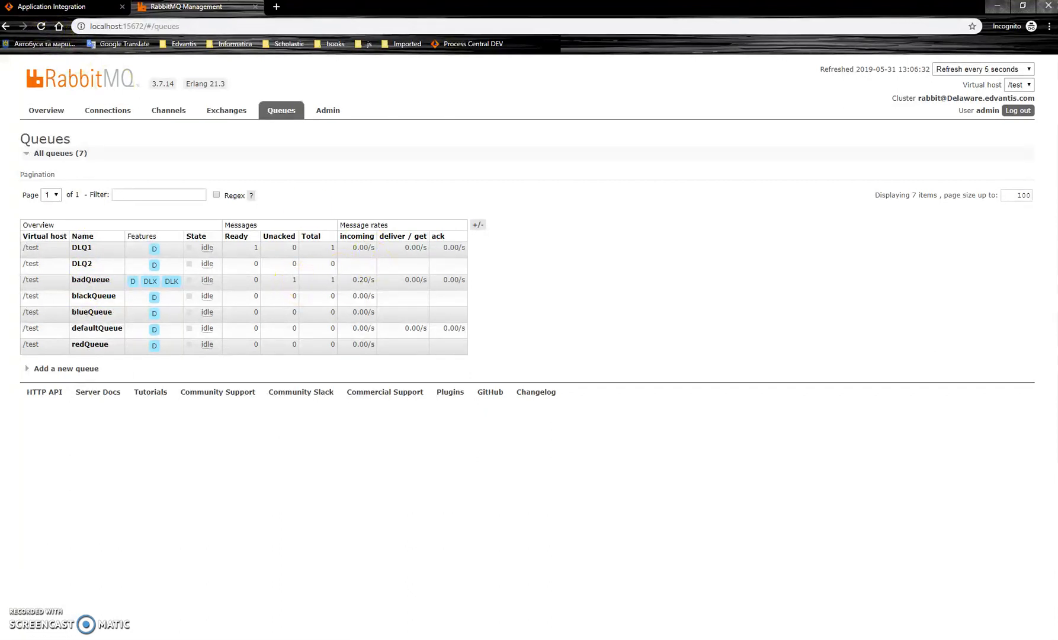
{"action": "key", "text": "alt+Tab"}
{"action": "key", "text": "alt+Tab"}
{"action": "key", "text": "alt+Tab"}
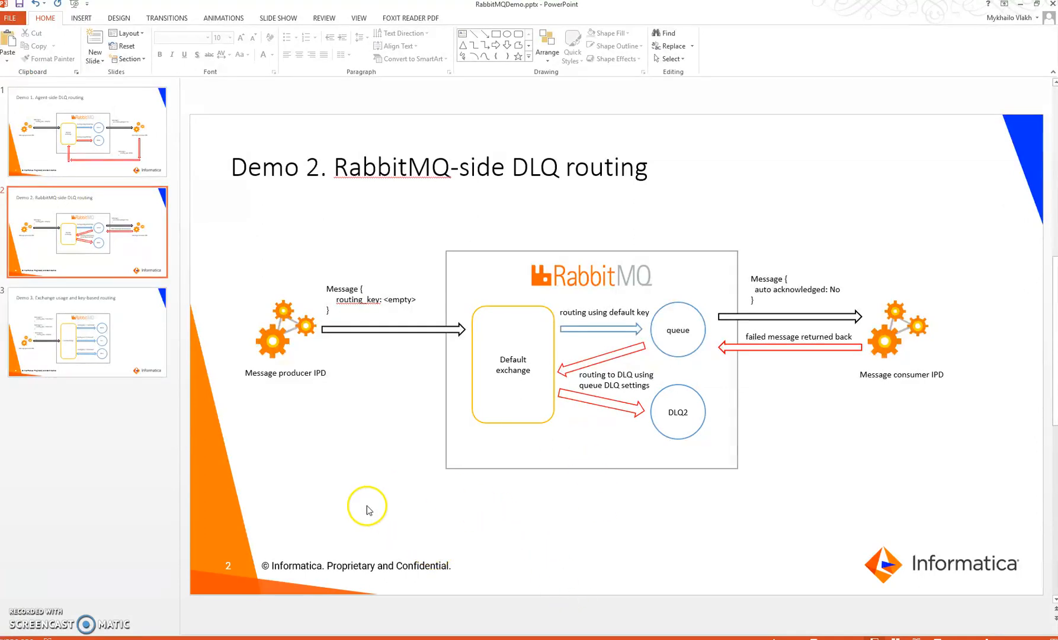
Show the Demo 3 slide on key-based routing through colorsExchange
{"action": "left_click", "coordinate": [34, 319]}
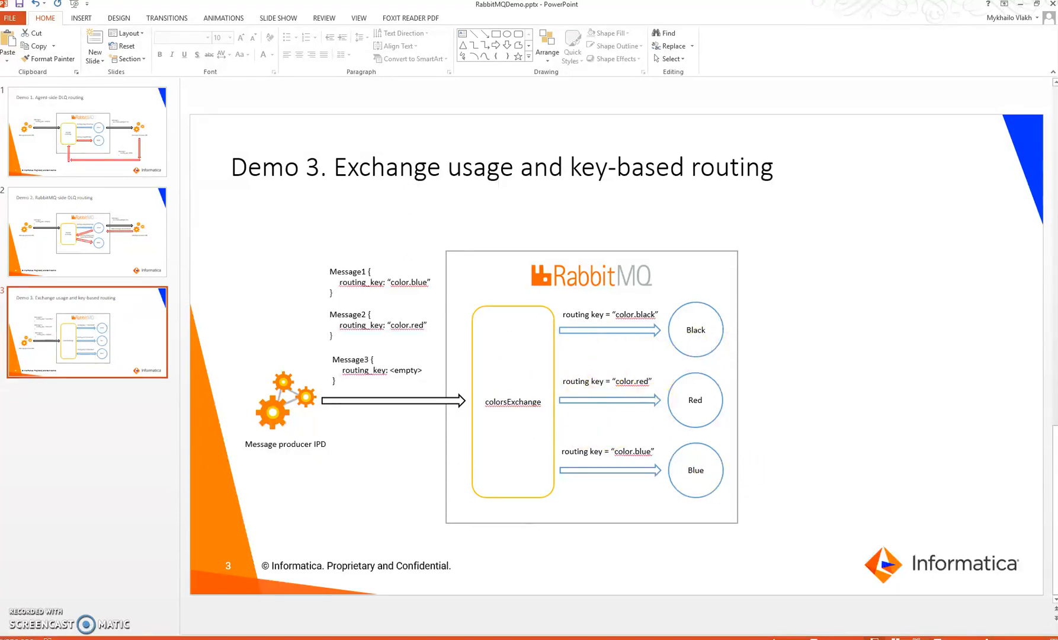
Show the connection's Event Targets and expand the ColorsWriter target settings
{"action": "left_click", "coordinate": [352, 591]}
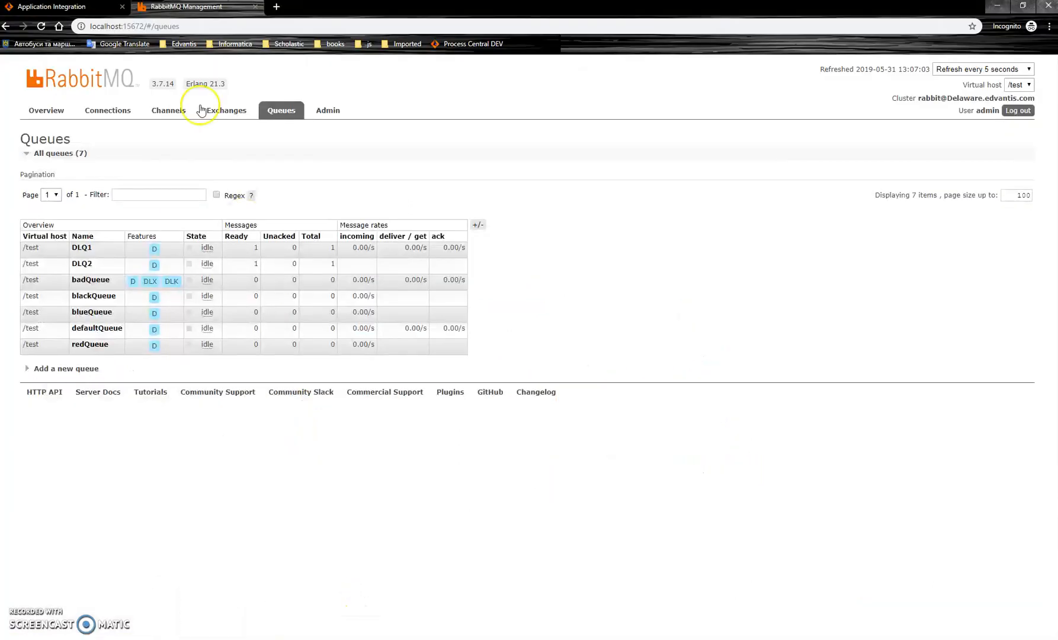
{"action": "left_click", "coordinate": [87, 15]}
{"action": "left_click", "coordinate": [254, 125]}
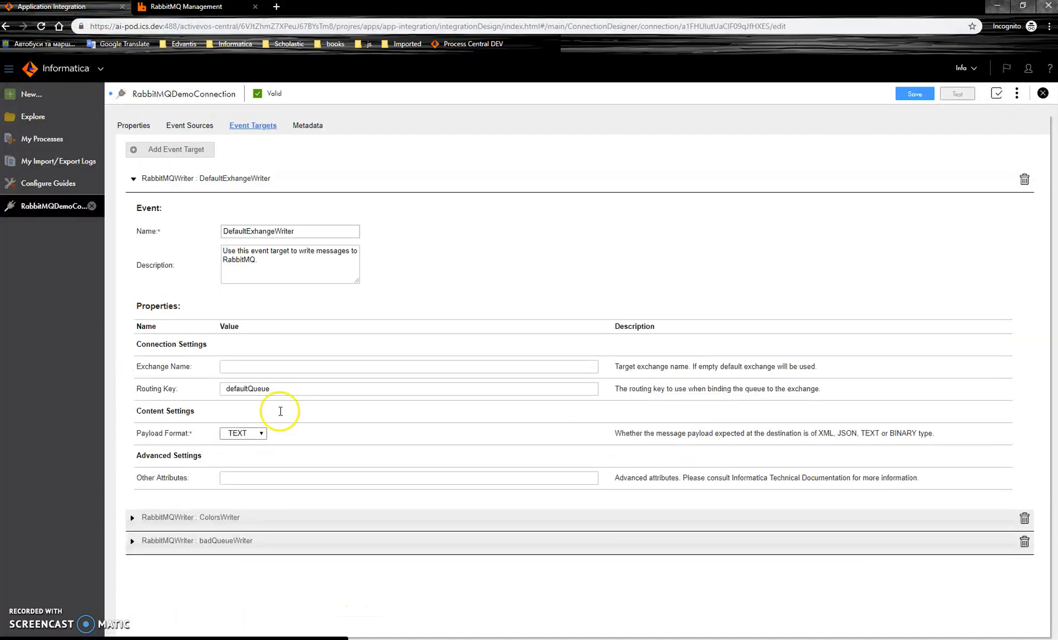
{"action": "left_click", "coordinate": [258, 520]}
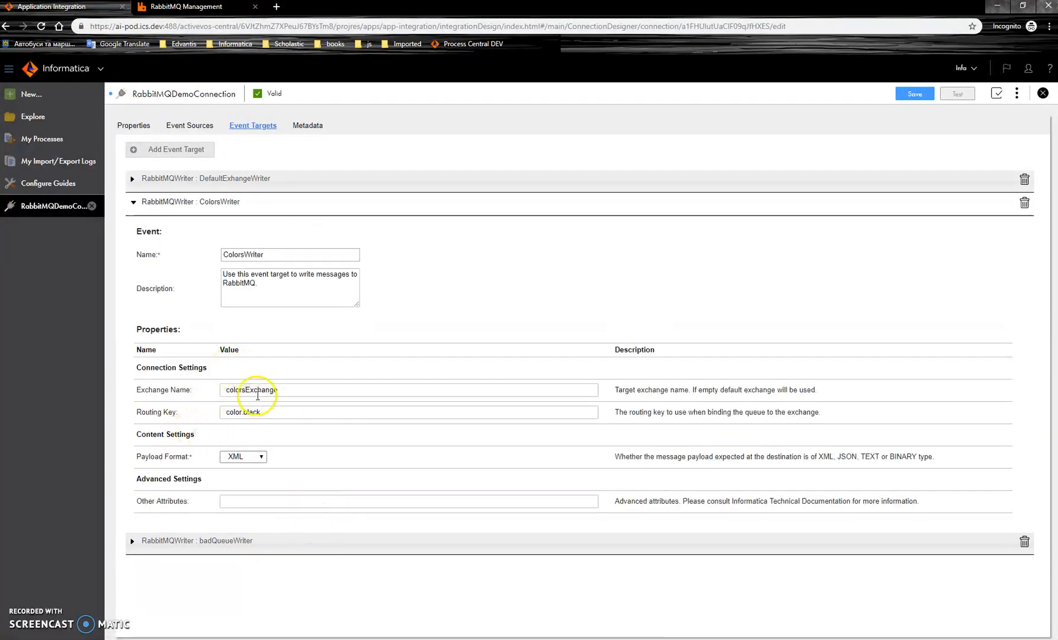
Highlight exchange colorsExchange and routing key color.black, then go to the process list
{"action": "double_click", "coordinate": [252, 389]}
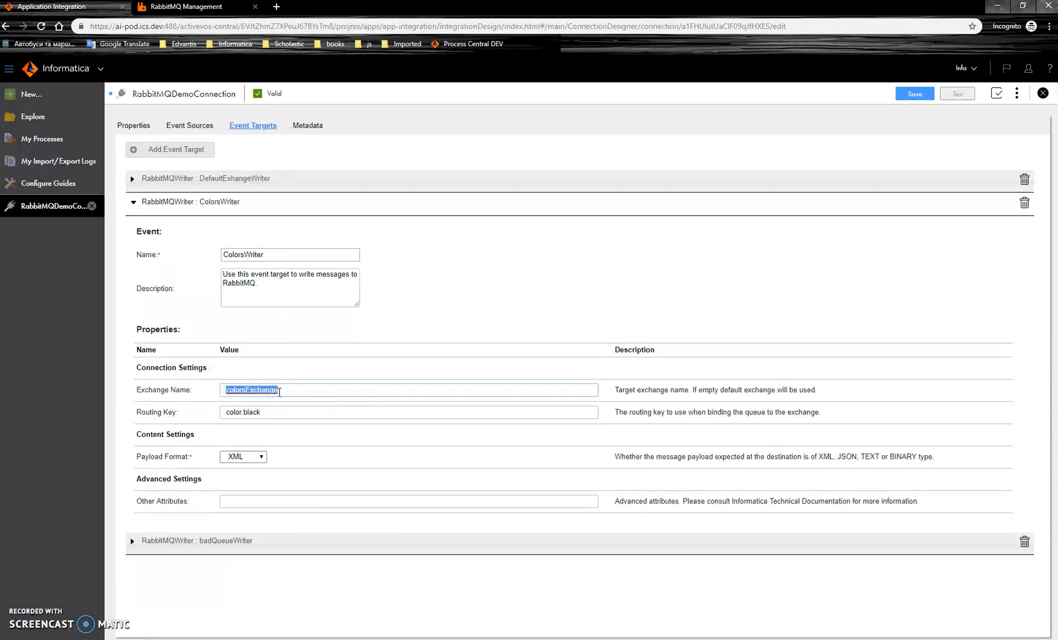
{"action": "left_click_drag", "start_coordinate": [273, 411], "coordinate": [203, 411]}
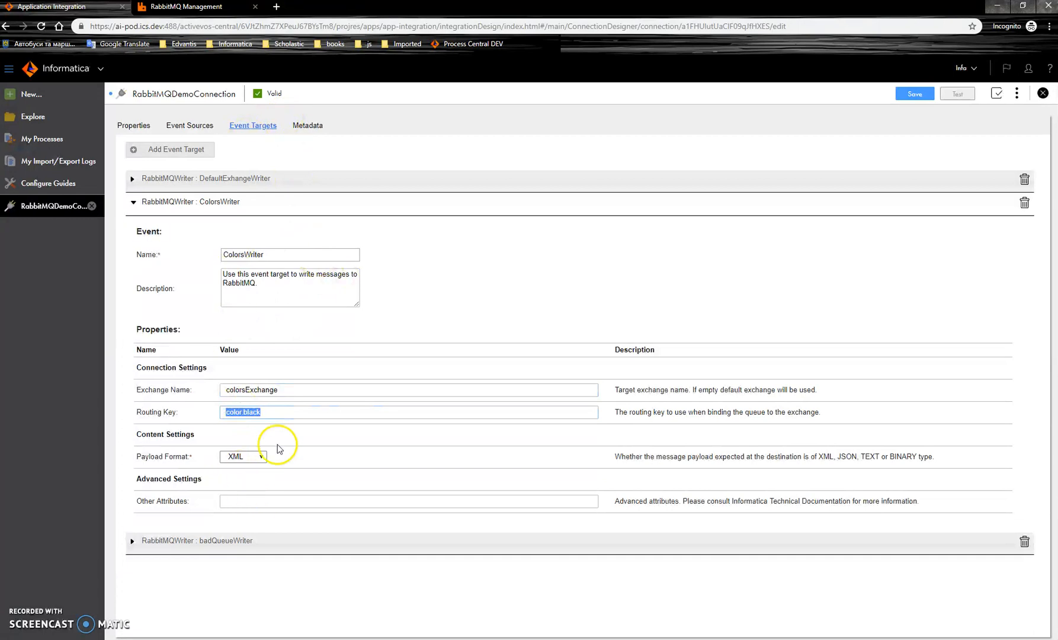
{"action": "left_click", "coordinate": [37, 121]}
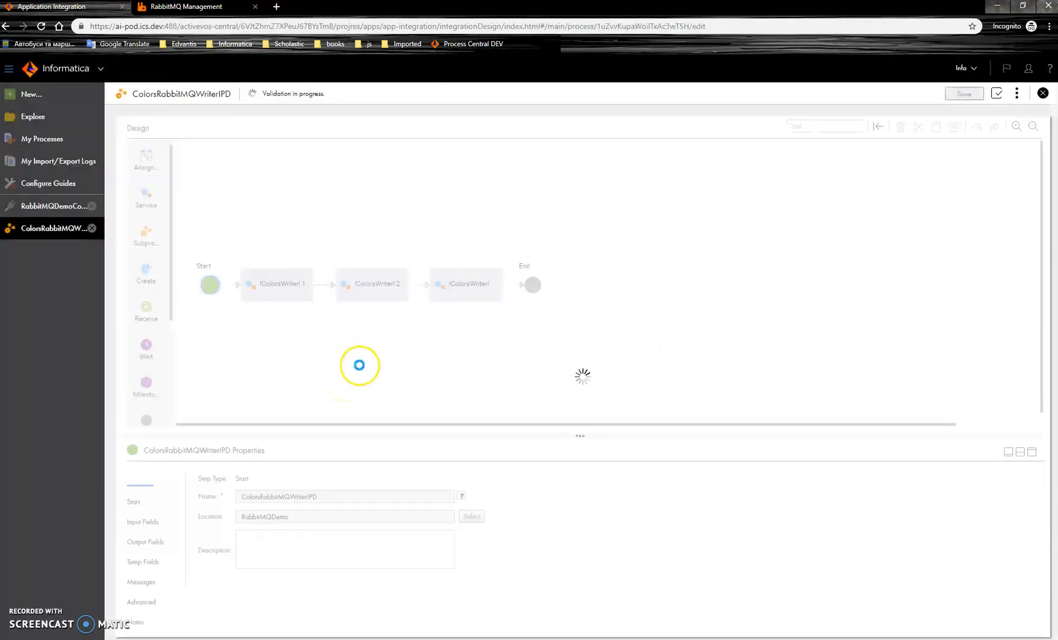
{"action": "left_click", "coordinate": [280, 285]}
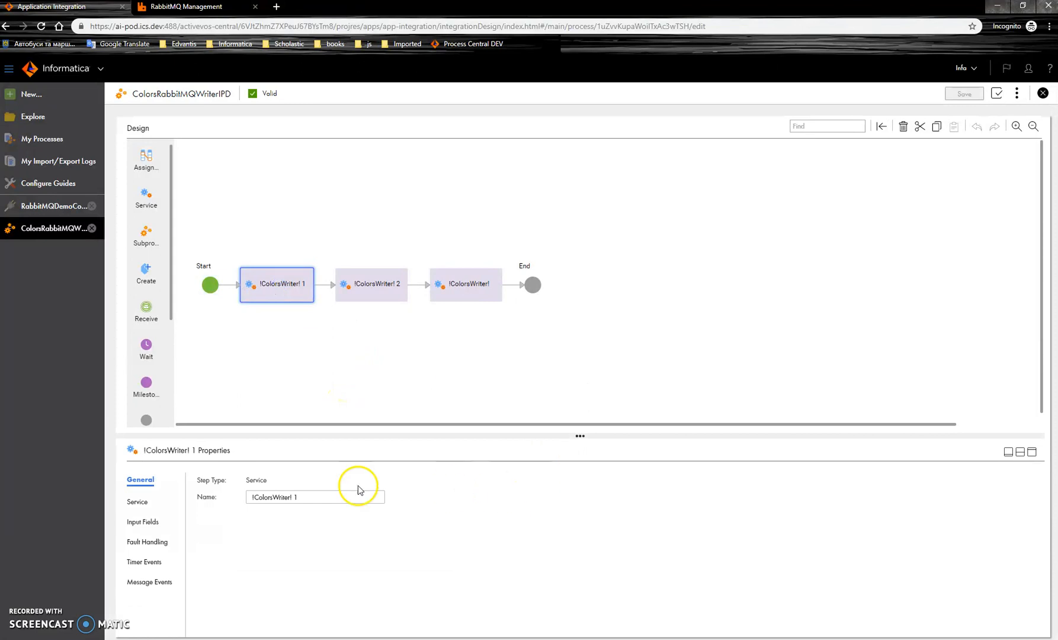
{"action": "left_click", "coordinate": [140, 521]}
{"action": "left_click", "coordinate": [774, 541]}
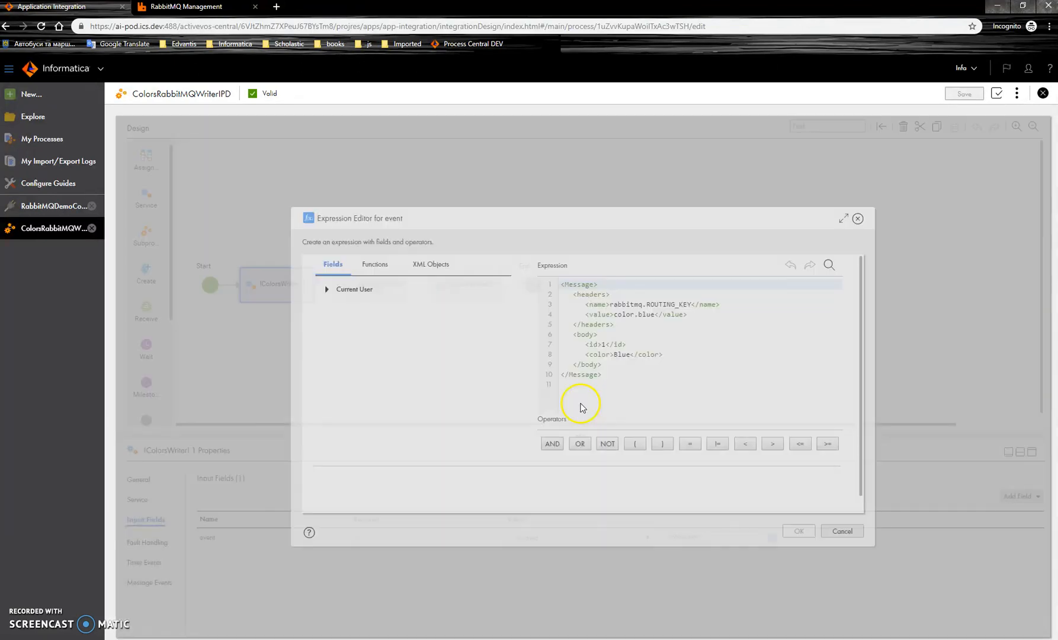
{"action": "left_click_drag", "start_coordinate": [614, 324], "coordinate": [608, 315]}
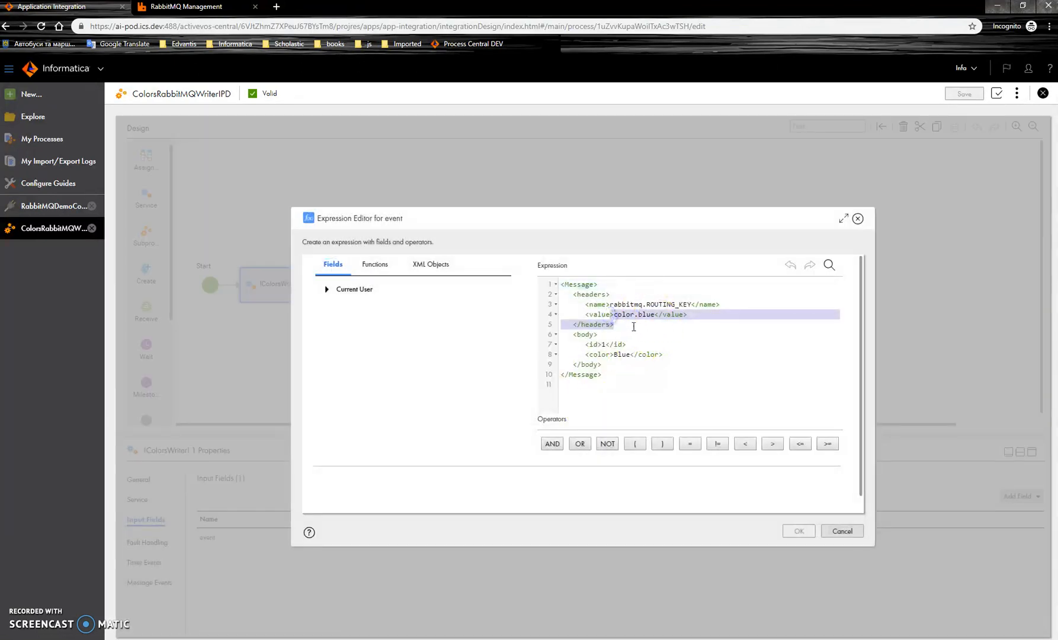
{"action": "left_click", "coordinate": [857, 218]}
{"action": "left_click", "coordinate": [366, 290]}
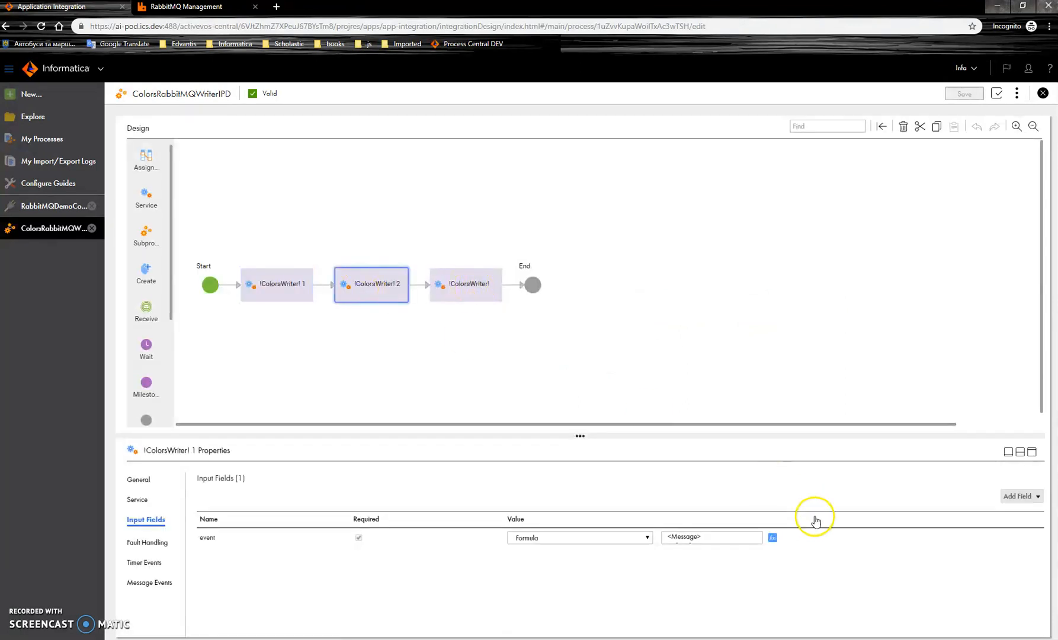
{"action": "left_click", "coordinate": [773, 538]}
{"action": "left_click", "coordinate": [637, 315]}
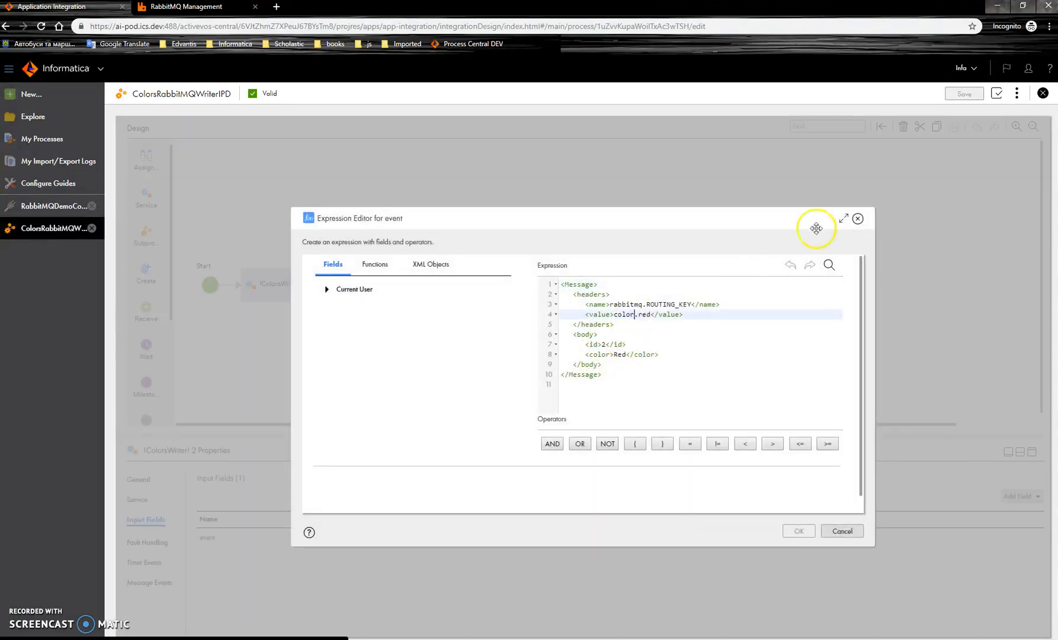
{"action": "left_click", "coordinate": [856, 220]}
{"action": "left_click", "coordinate": [466, 285]}
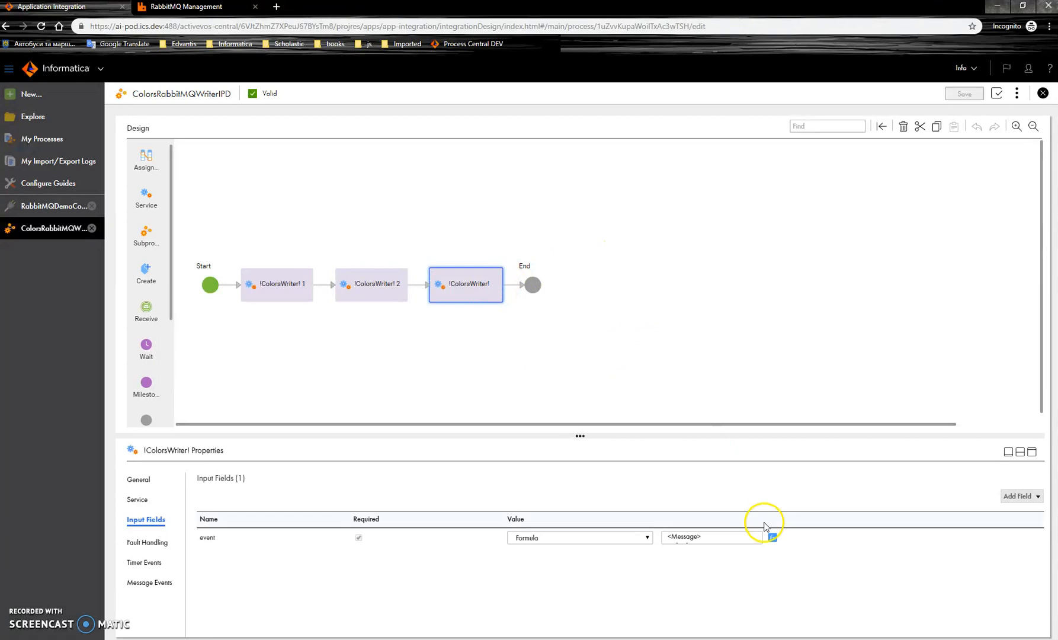
{"action": "left_click", "coordinate": [772, 538]}
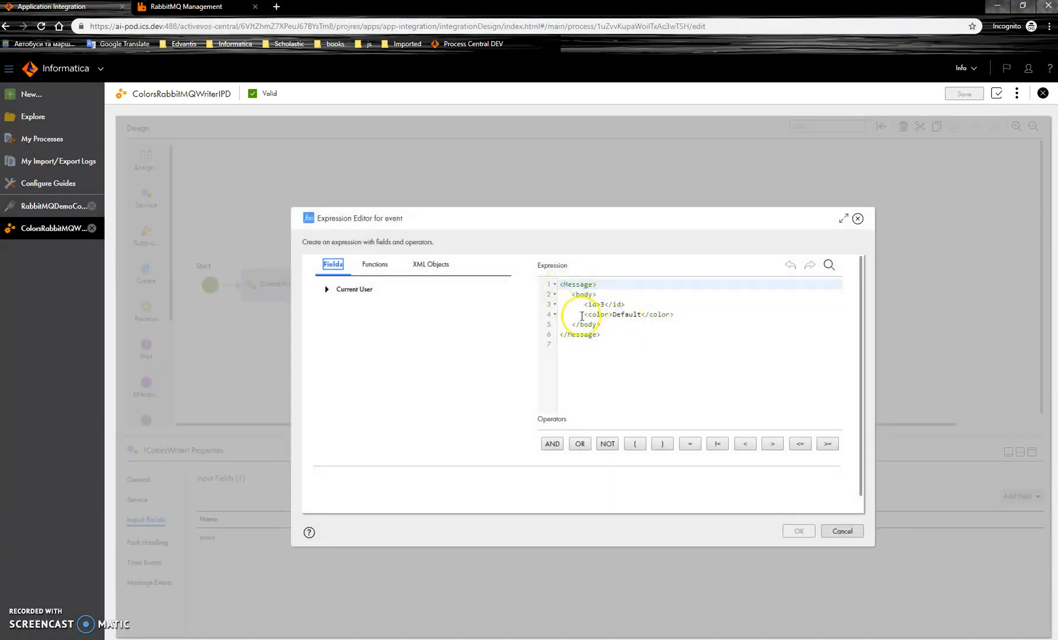
{"action": "mouse_move", "coordinate": [618, 334]}
{"action": "left_mouse_down"}
{"action": "mouse_move", "coordinate": [561, 309]}
{"action": "mouse_move", "coordinate": [560, 285]}
{"action": "left_mouse_up"}
{"action": "left_click", "coordinate": [858, 219]}
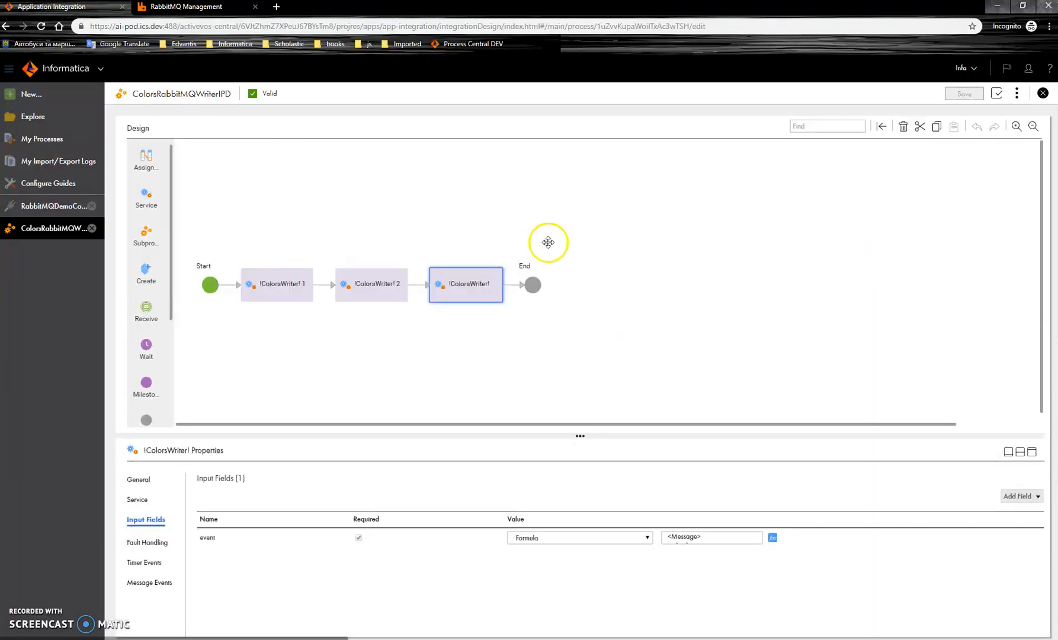
Send the ColorsRabbitMQWriterIPD request from Postman and check its progress
{"action": "left_click", "coordinate": [457, 604]}
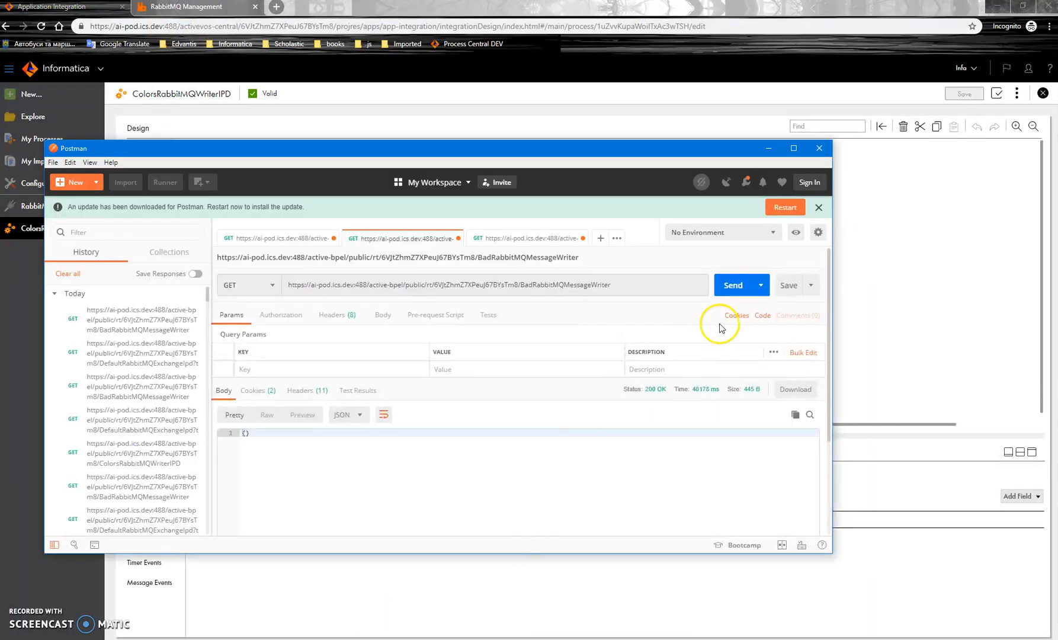
{"action": "left_click", "coordinate": [488, 239]}
{"action": "left_click", "coordinate": [734, 285]}
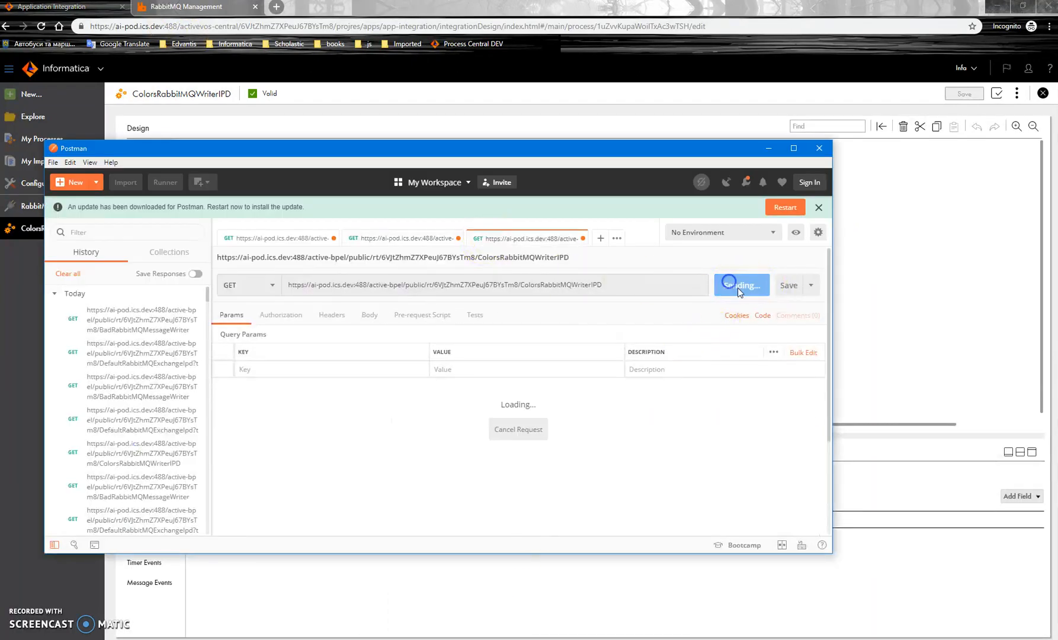
{"action": "left_click", "coordinate": [180, 12]}
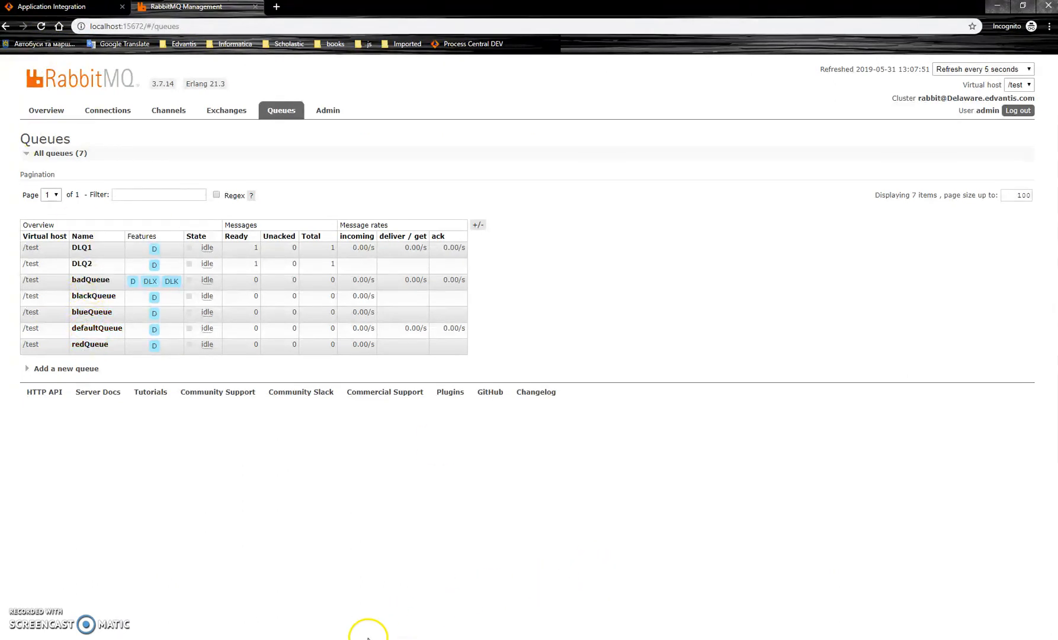
{"action": "left_click", "coordinate": [472, 634]}
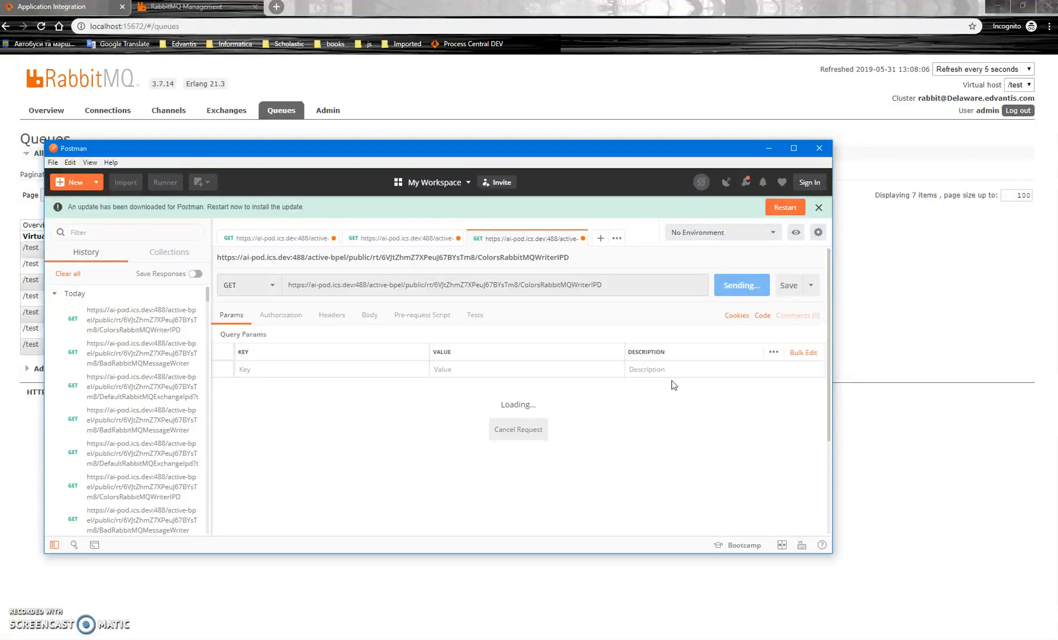
Review colorsExchange's bindings to blackQueue, blueQueue and redQueue, then check the 200 OK response
{"action": "left_click", "coordinate": [946, 274]}
{"action": "left_click", "coordinate": [226, 112]}
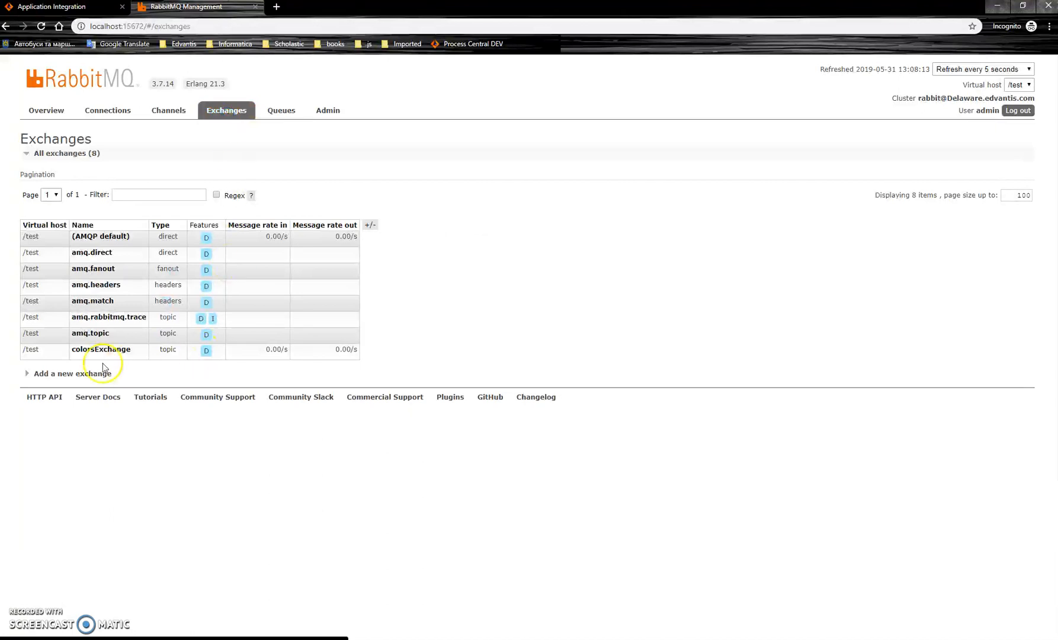
{"action": "left_click", "coordinate": [88, 353]}
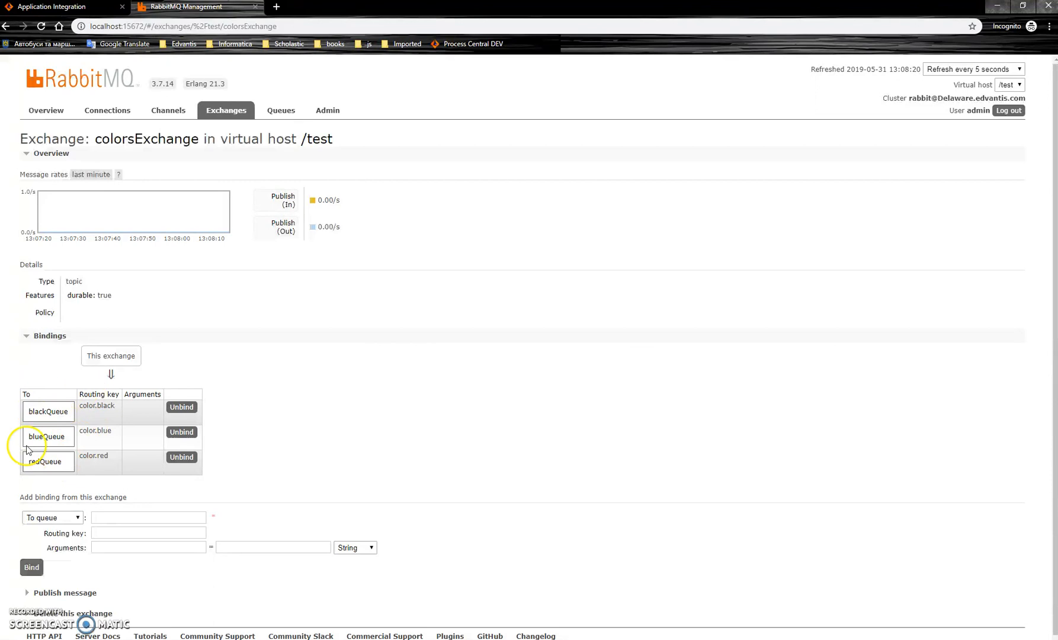
{"action": "left_click", "coordinate": [281, 111]}
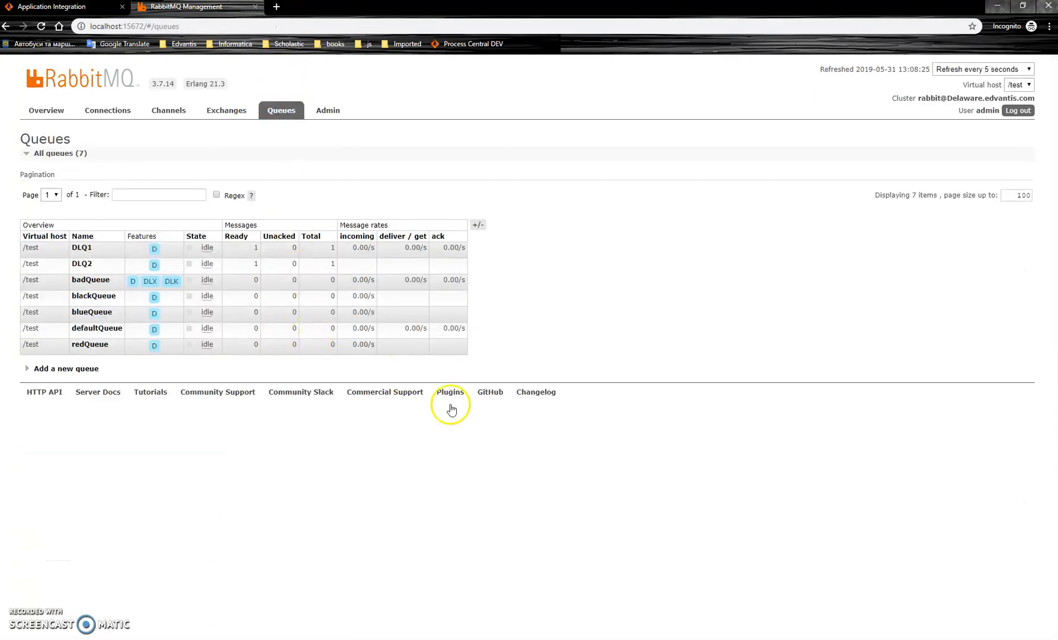
{"action": "key", "text": "alt+Tab"}
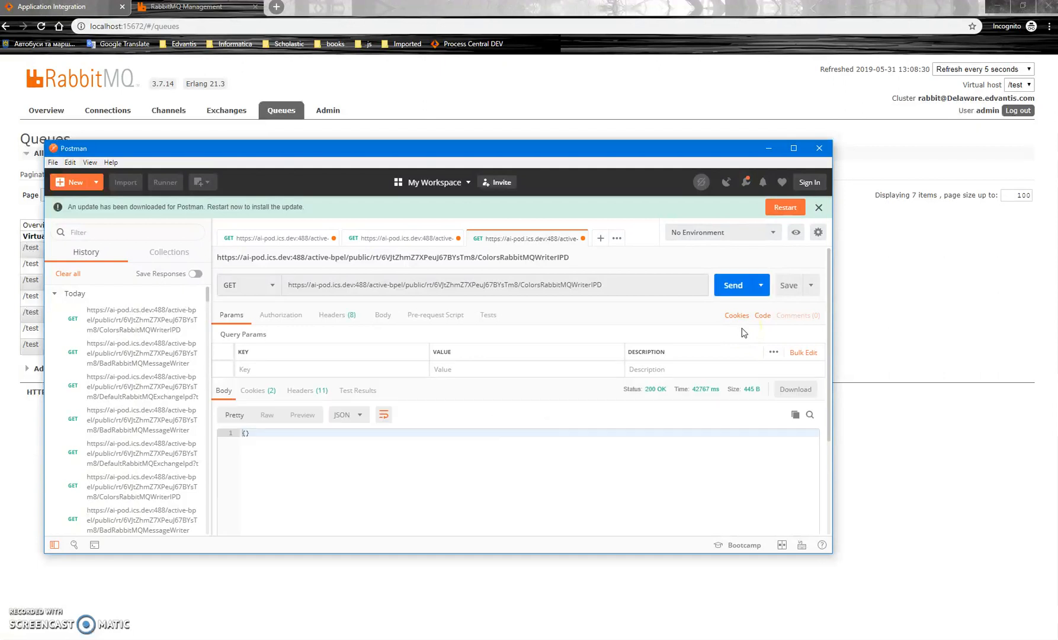
Refresh the Queues page until blackQueue, blueQueue and redQueue each show one message
{"action": "key", "text": "alt+Tab"}
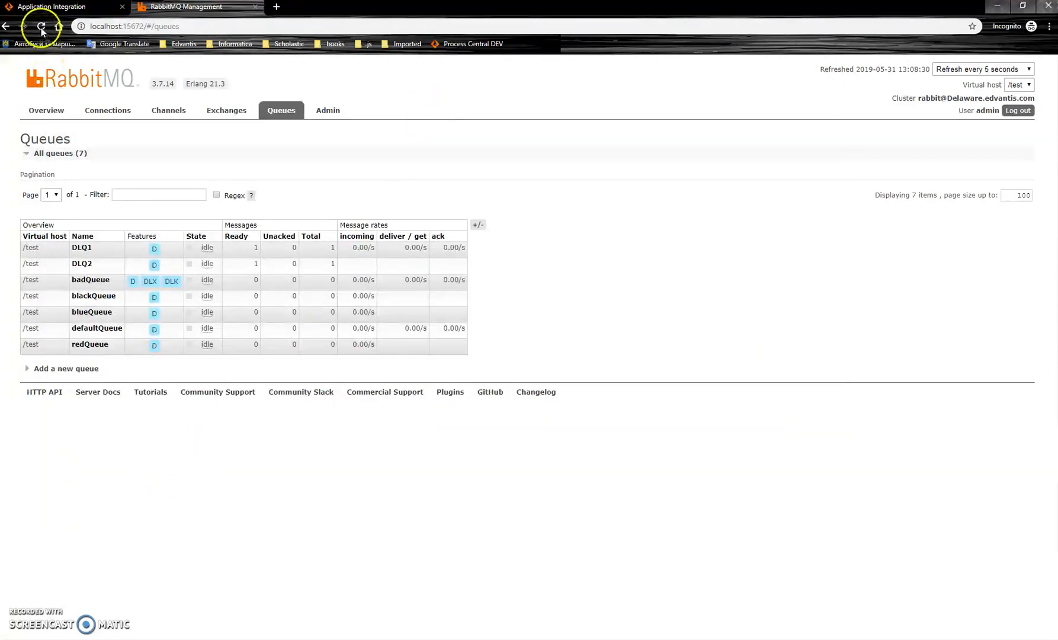
{"action": "left_click", "coordinate": [42, 30]}
{"action": "left_click", "coordinate": [41, 30]}
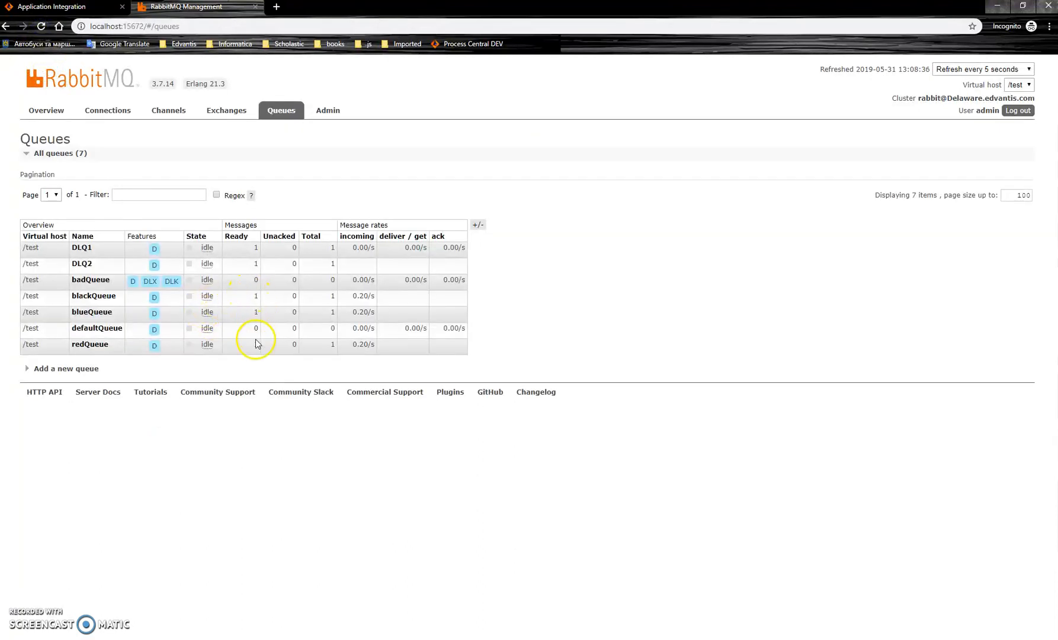
Retrieve redQueue's message and highlight its color.red routing key and Red payload
{"action": "left_click", "coordinate": [90, 344]}
{"action": "scroll", "coordinate": [91, 413], "scroll_direction": "down", "scroll_amount": 3}
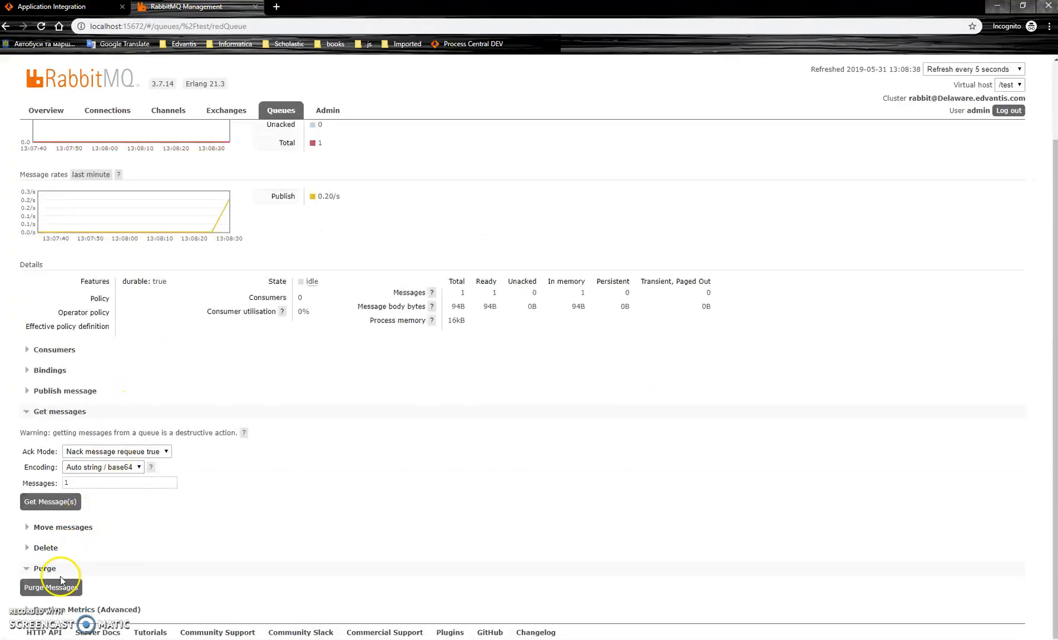
{"action": "left_click", "coordinate": [67, 500]}
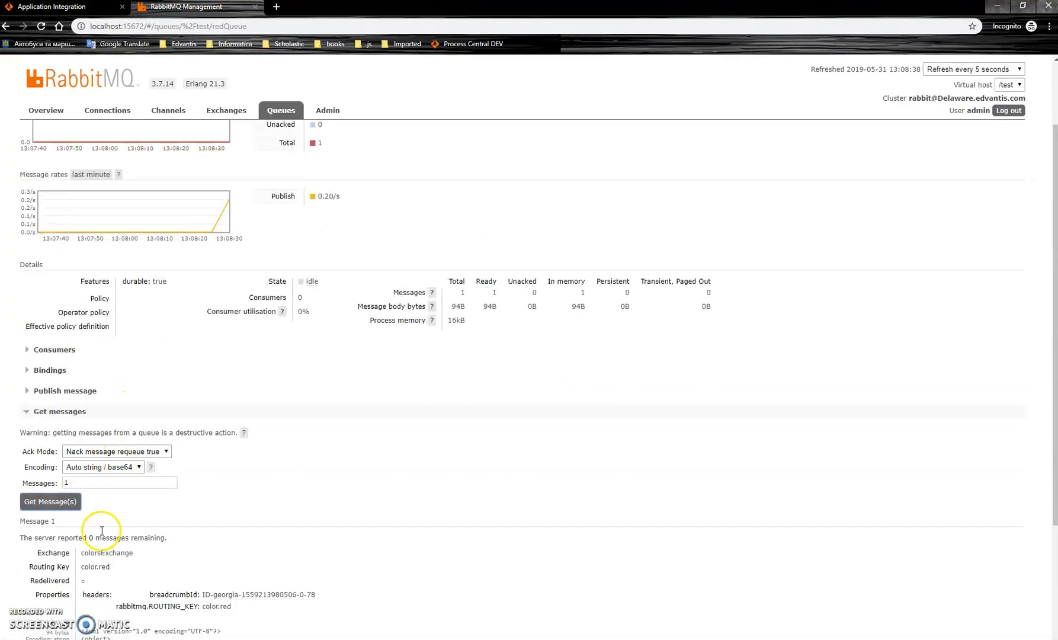
{"action": "scroll", "coordinate": [102, 530], "scroll_direction": "down", "scroll_amount": 2}
{"action": "left_click_drag", "start_coordinate": [114, 496], "coordinate": [83, 475]}
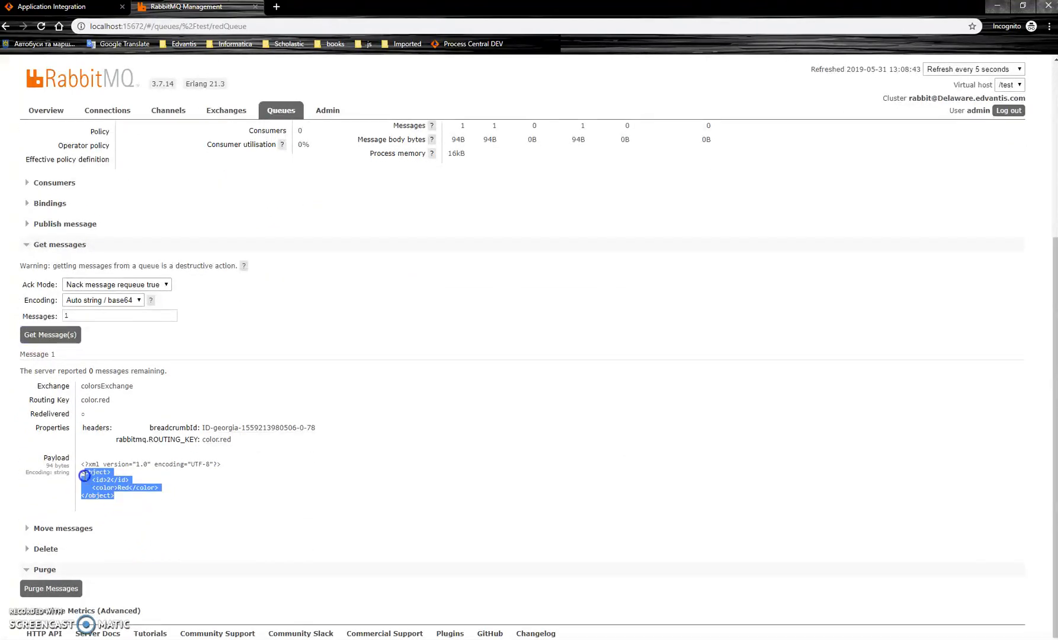
{"action": "left_click", "coordinate": [81, 399]}
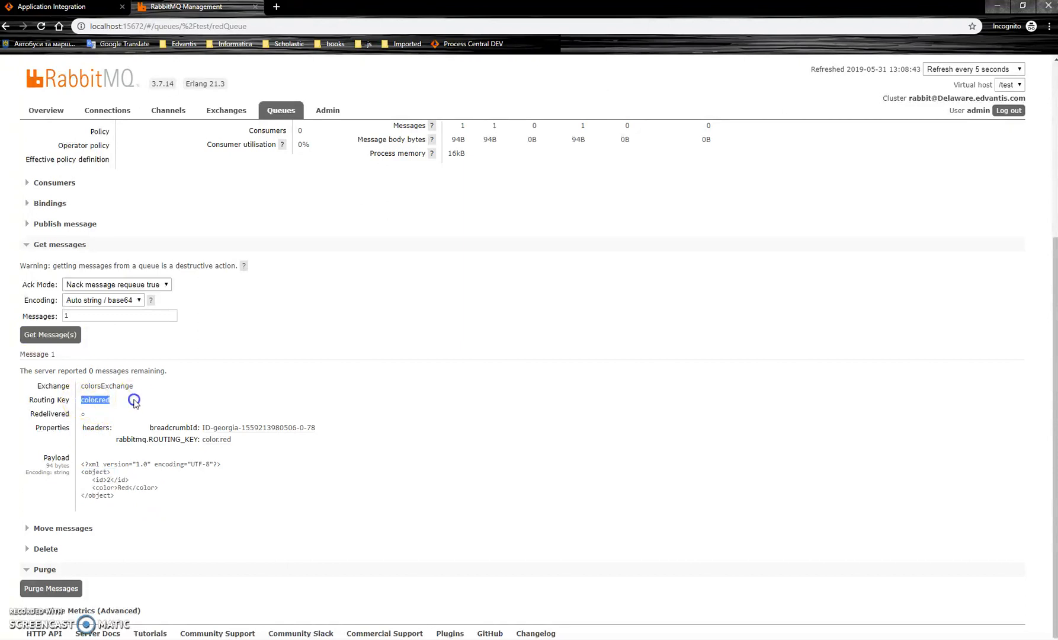
{"action": "scroll", "coordinate": [273, 420], "scroll_direction": "up", "scroll_amount": 4}
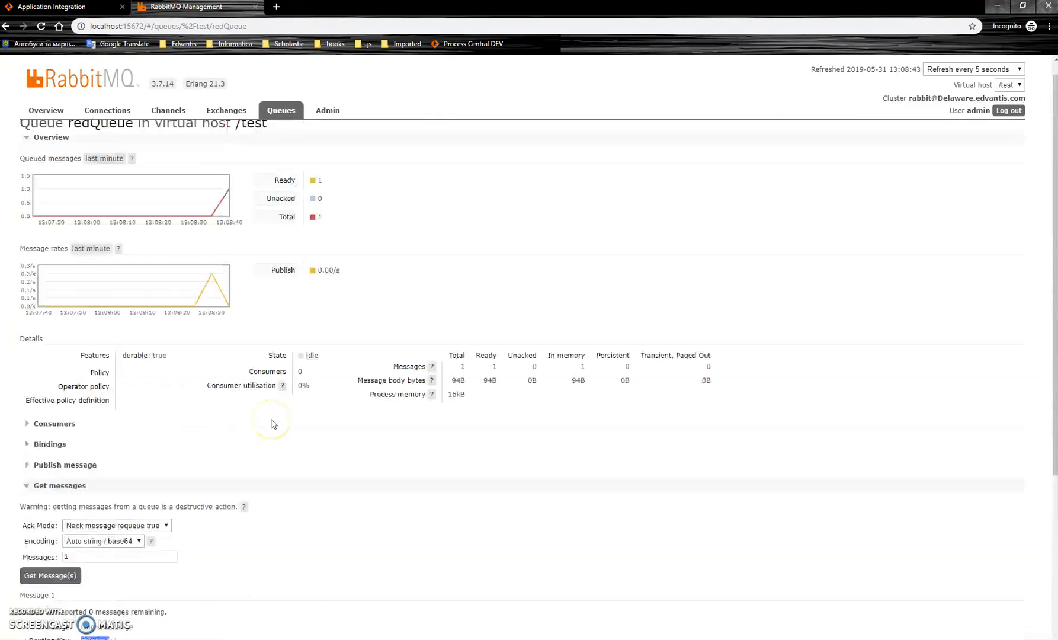
{"action": "key", "text": "alt+Tab"}
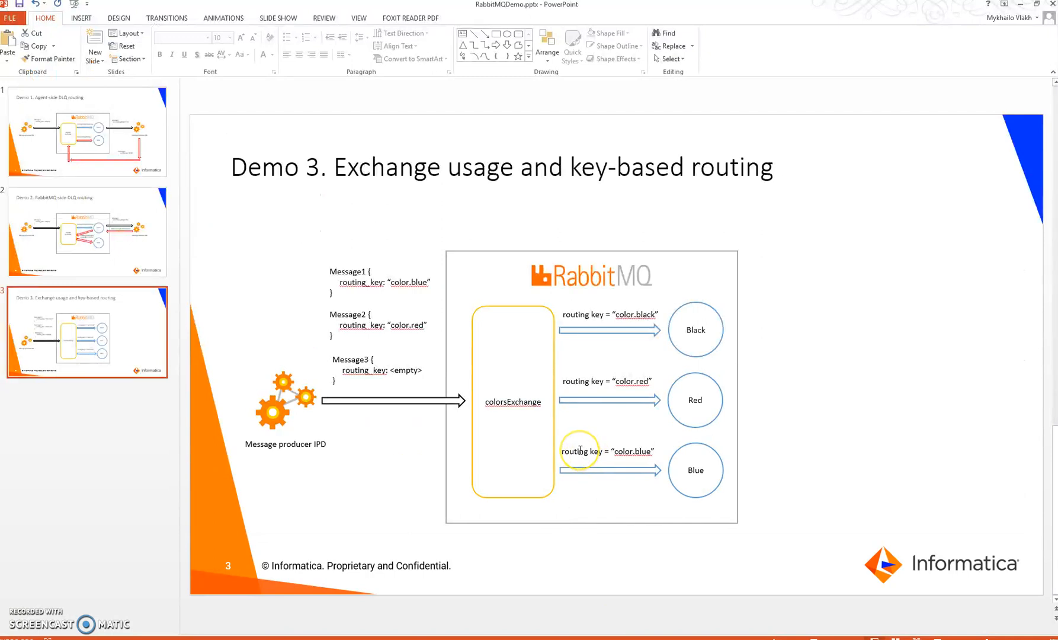